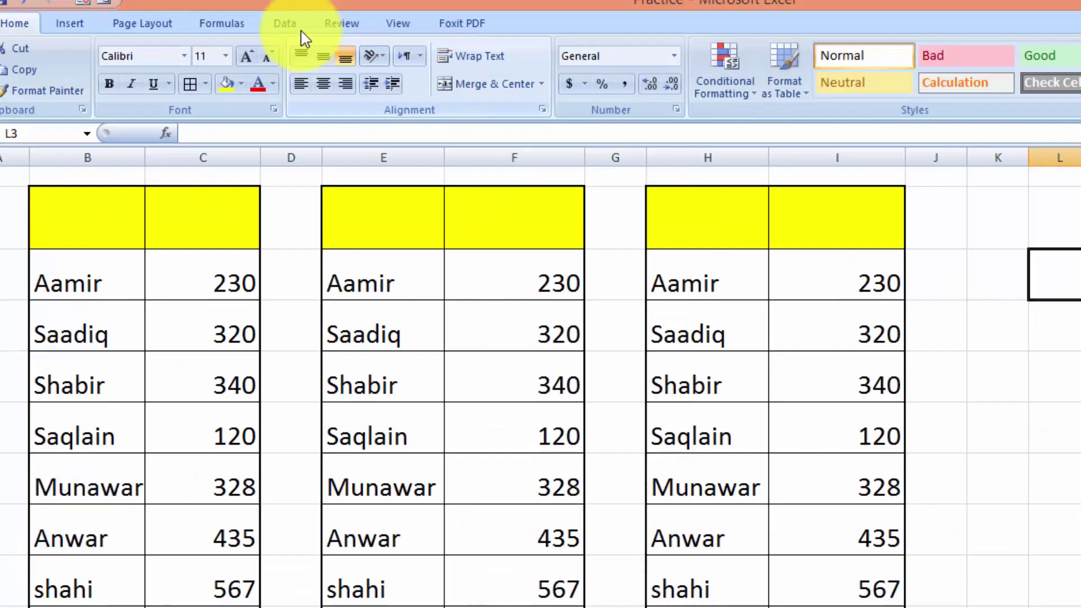
Open the Consolidate dialog for cell L3 and choose Sum as the function.
click(285, 24)
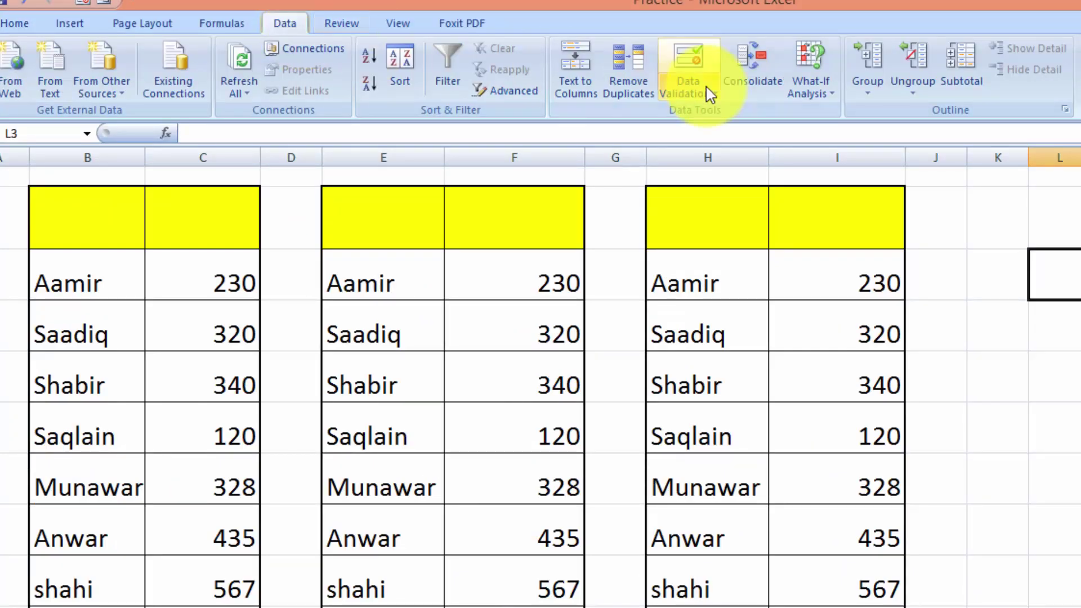
click(739, 91)
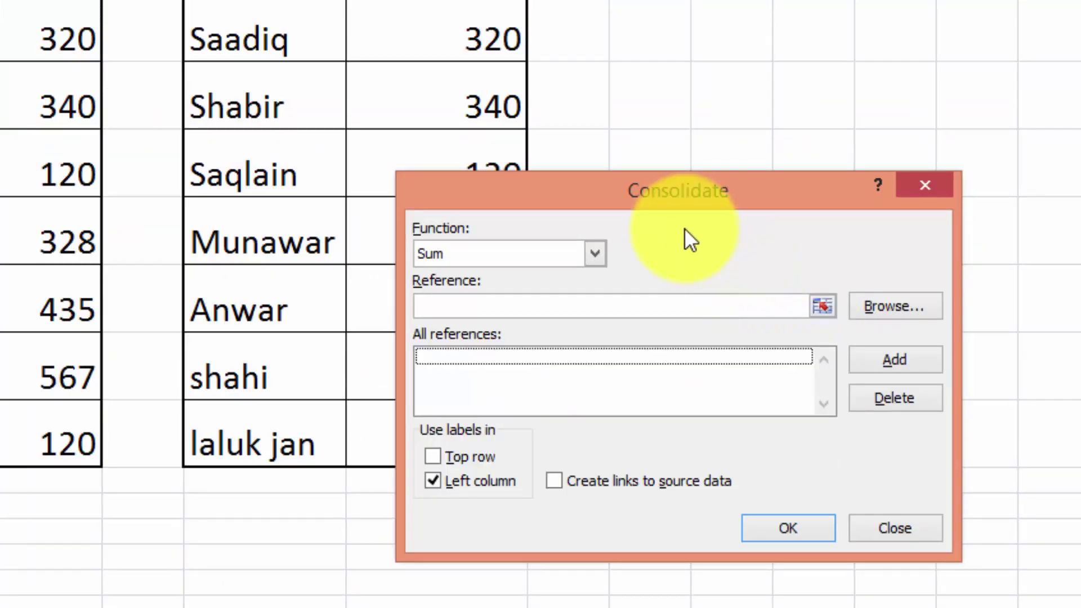
click(597, 252)
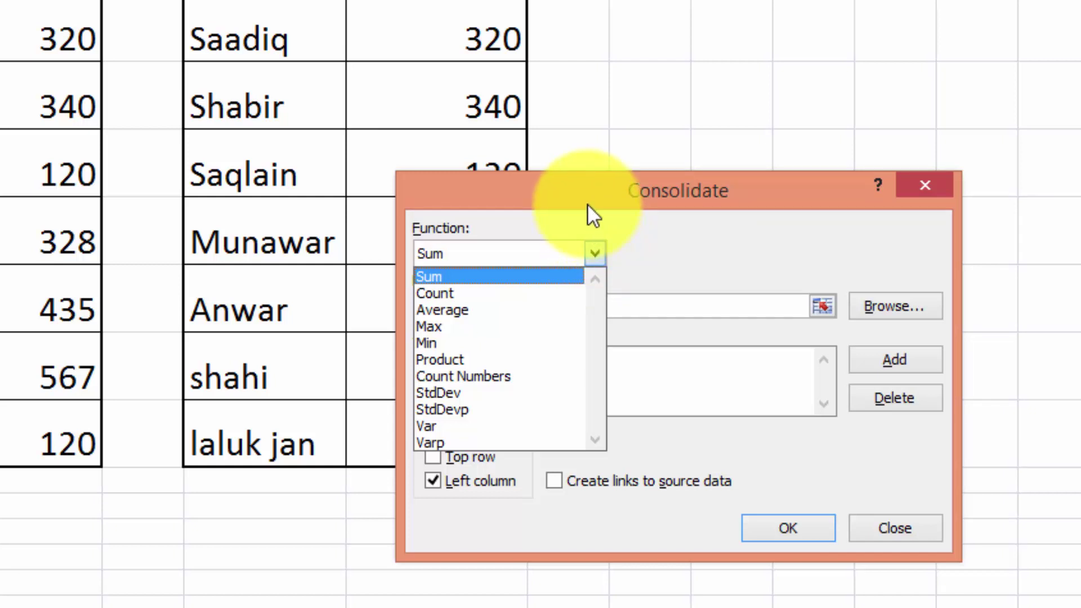
drag(587, 202, 362, 148)
click(369, 202)
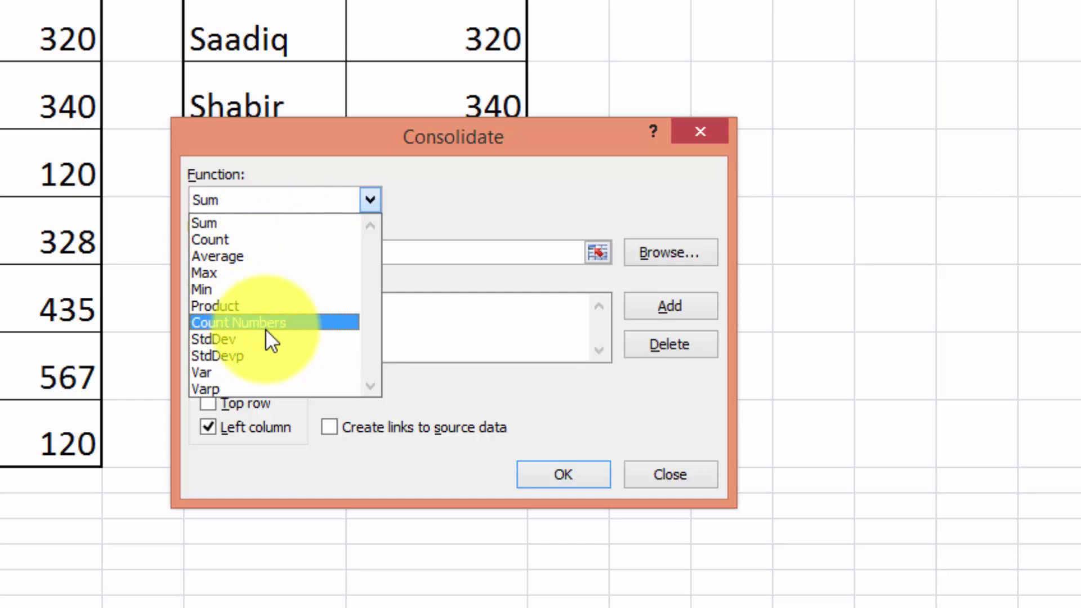
click(236, 222)
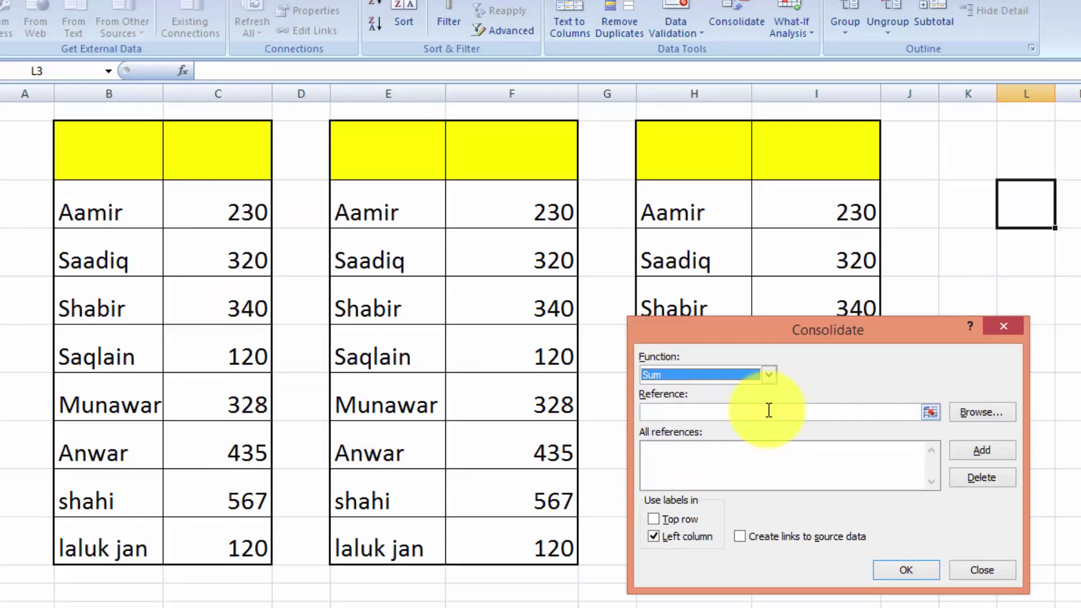
Add the ranges B3:C10, E3:F10 and H3:I10 as references and consolidate them into L3.
click(769, 410)
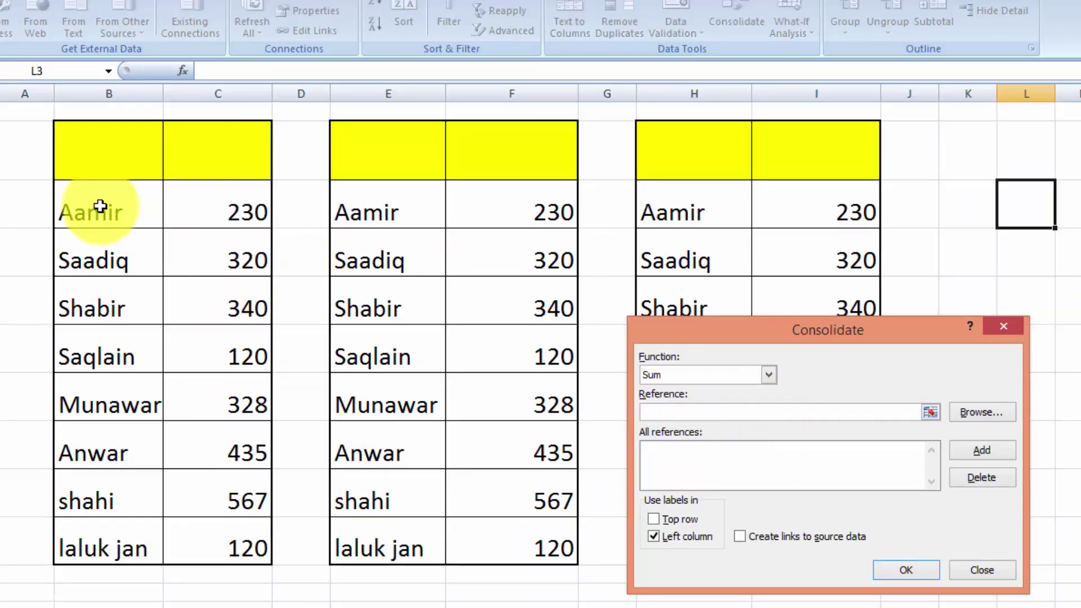
drag(100, 206, 217, 543)
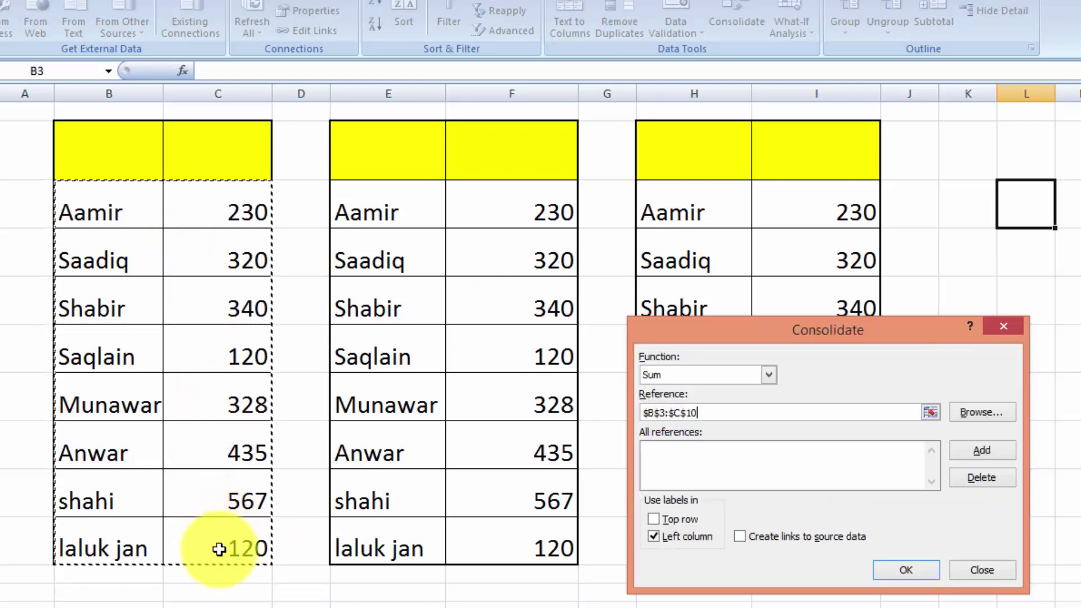
click(980, 450)
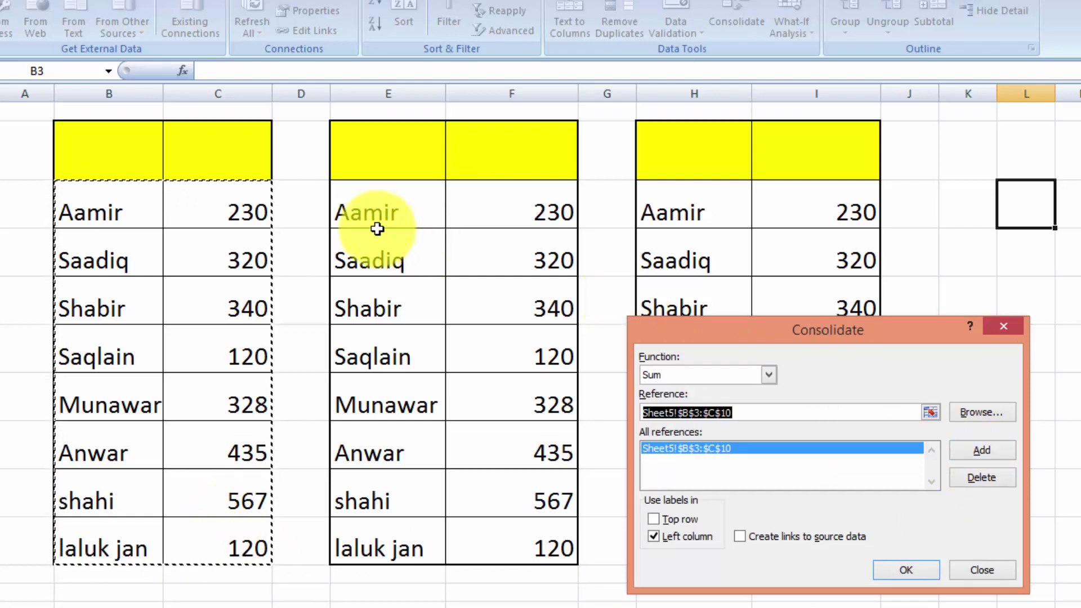
drag(375, 212, 526, 545)
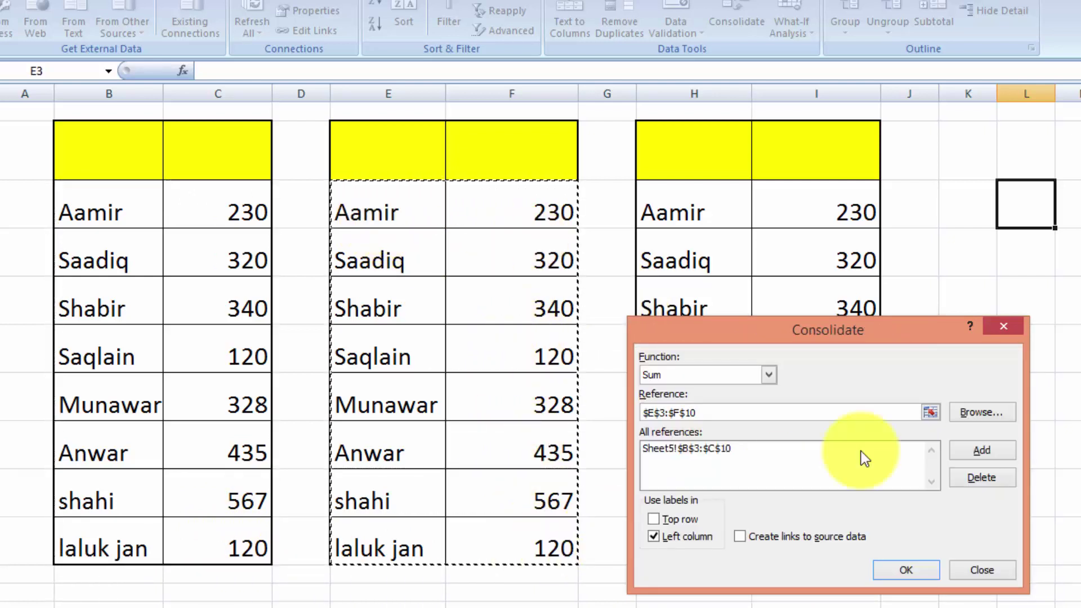
click(980, 452)
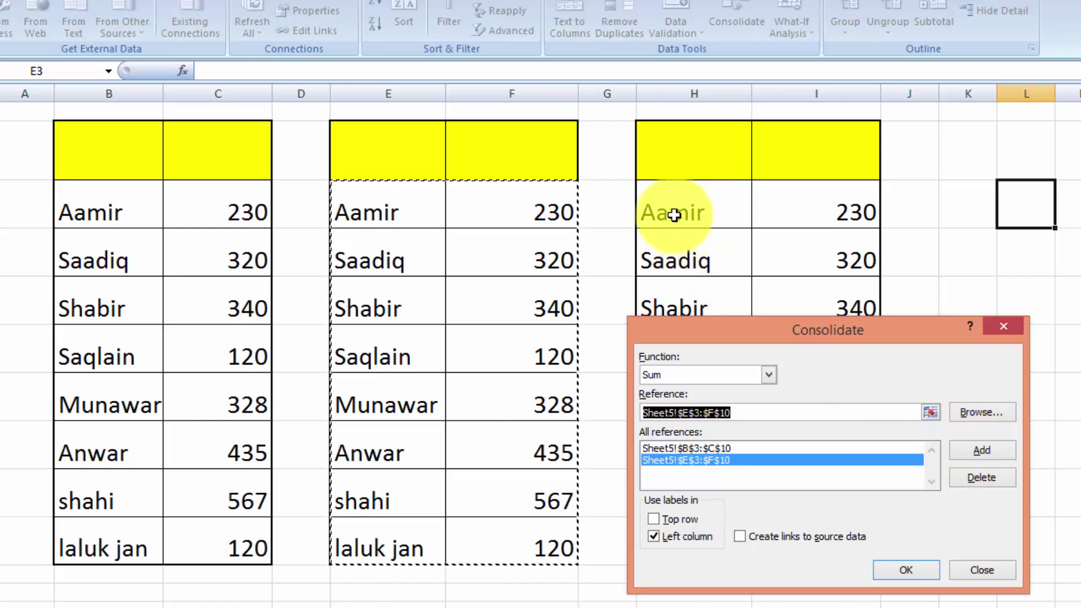
drag(688, 212, 791, 533)
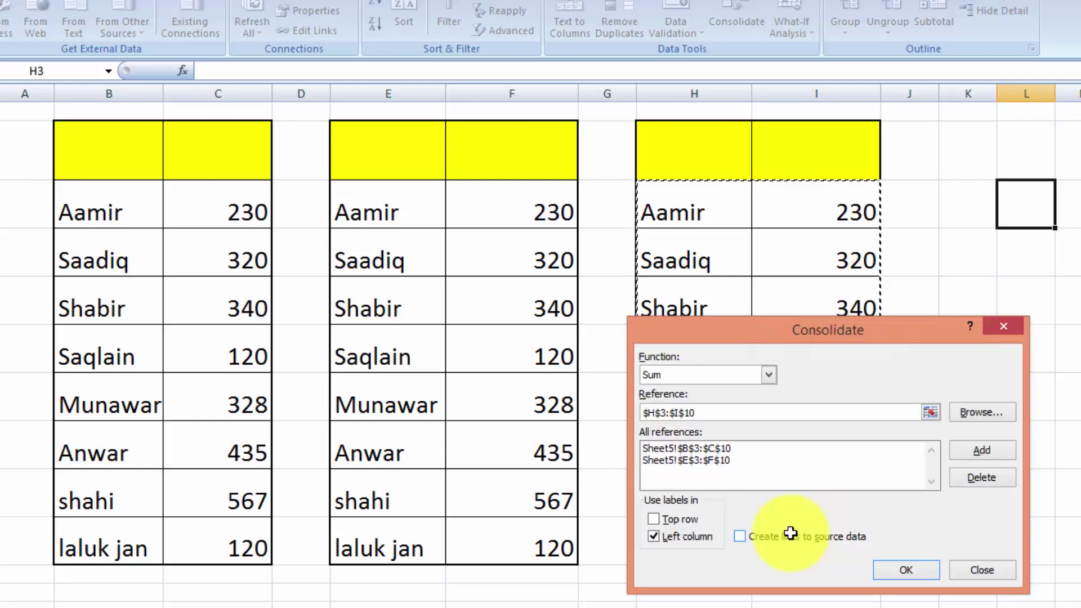
click(982, 448)
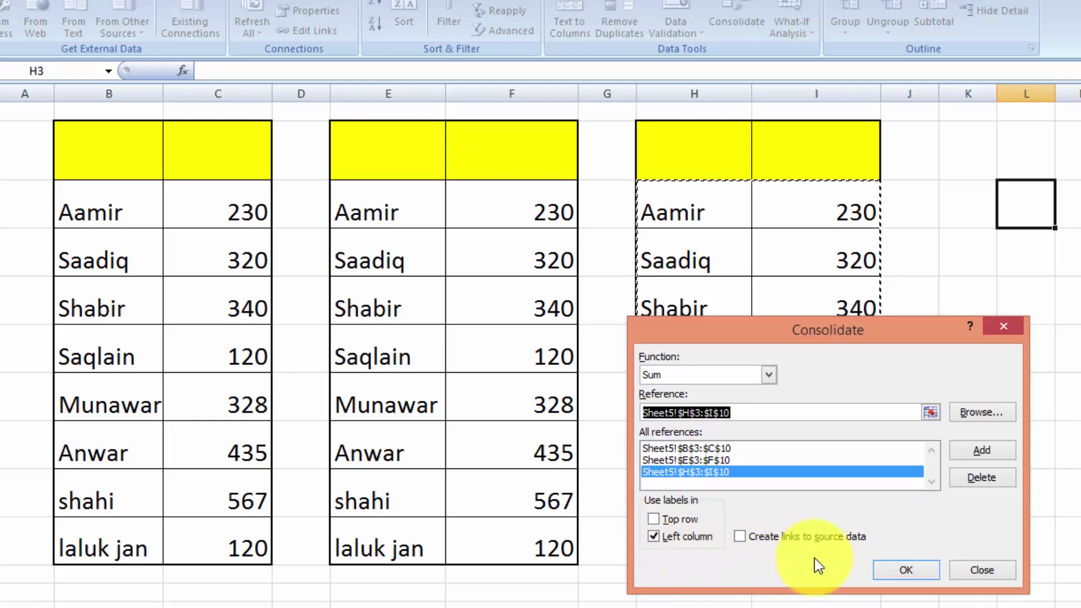
click(911, 575)
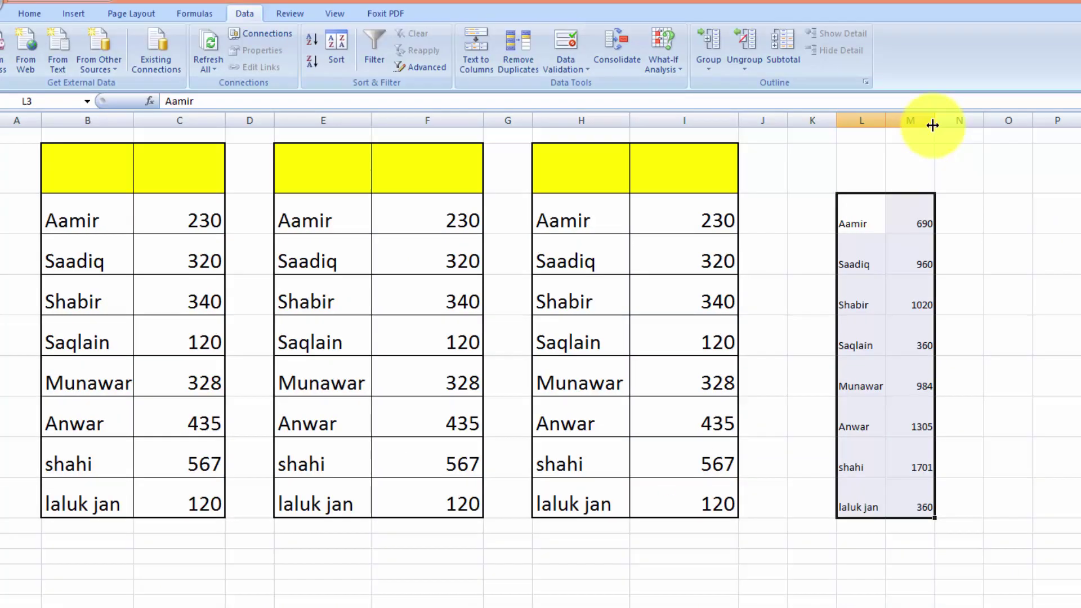
Widen column M and enlarge the font of the consolidated table L3:M10 to 18.
drag(935, 123, 993, 116)
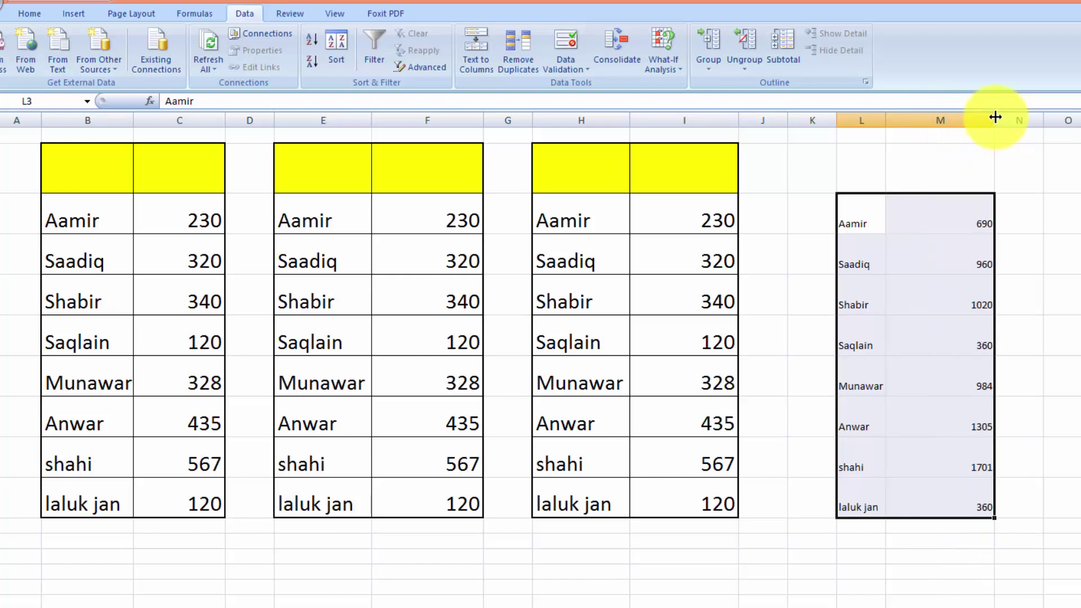
drag(888, 120, 888, 121)
click(869, 207)
drag(869, 206, 946, 496)
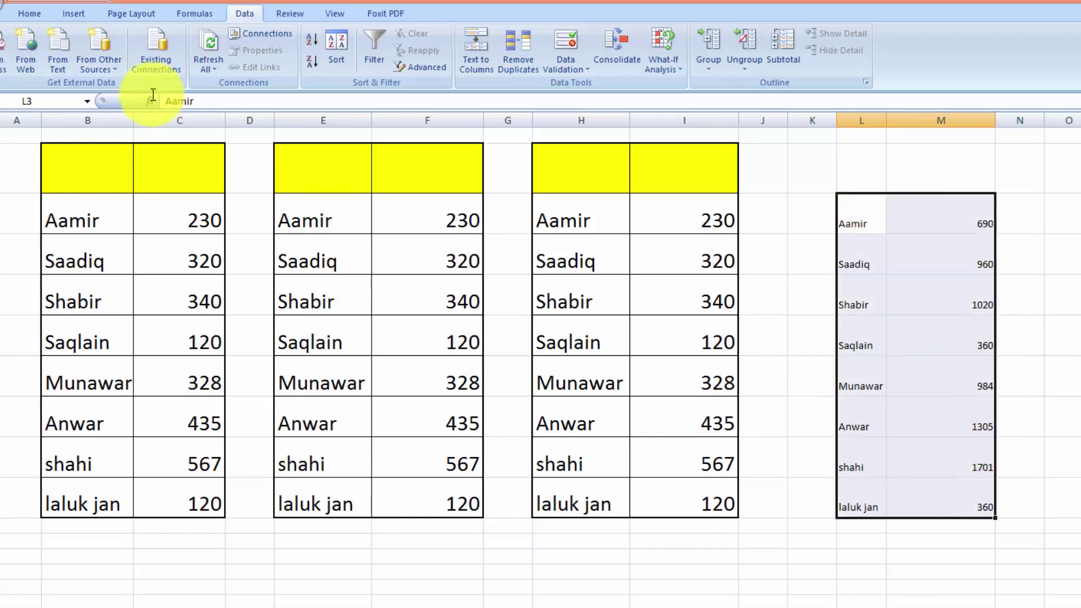
click(36, 12)
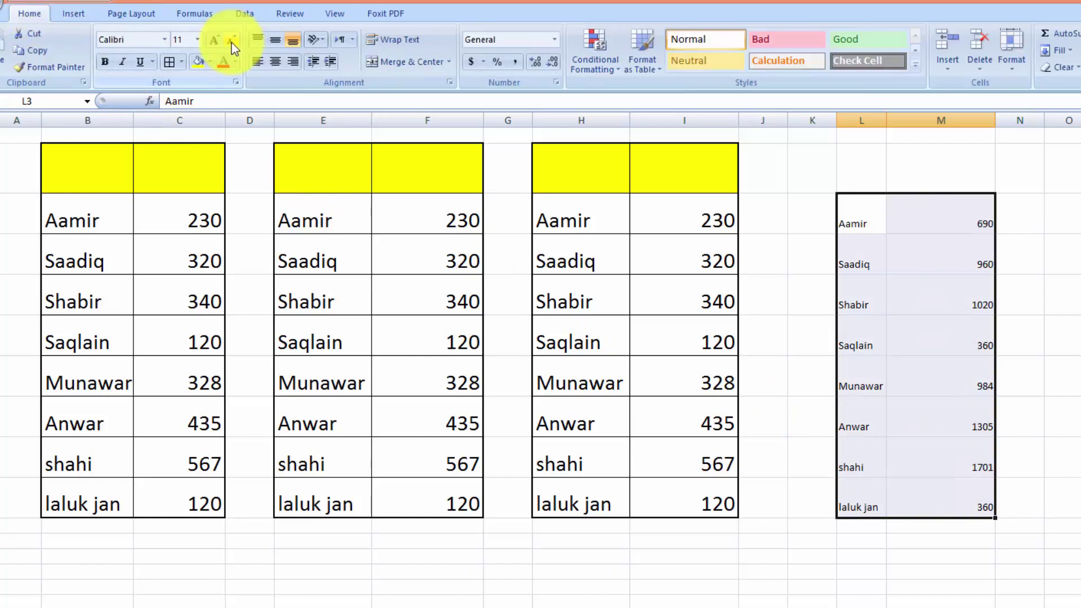
click(216, 40)
click(216, 40)
click(216, 40)
click(217, 40)
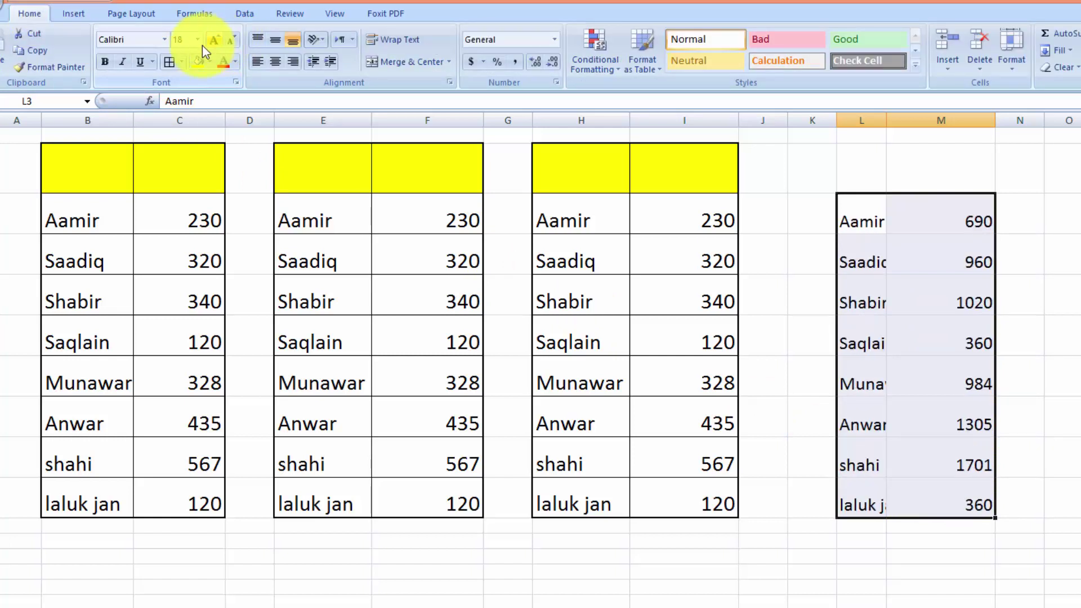
Apply all borders to the consolidated table L3:M10 and fit column L to the width of its names.
click(164, 63)
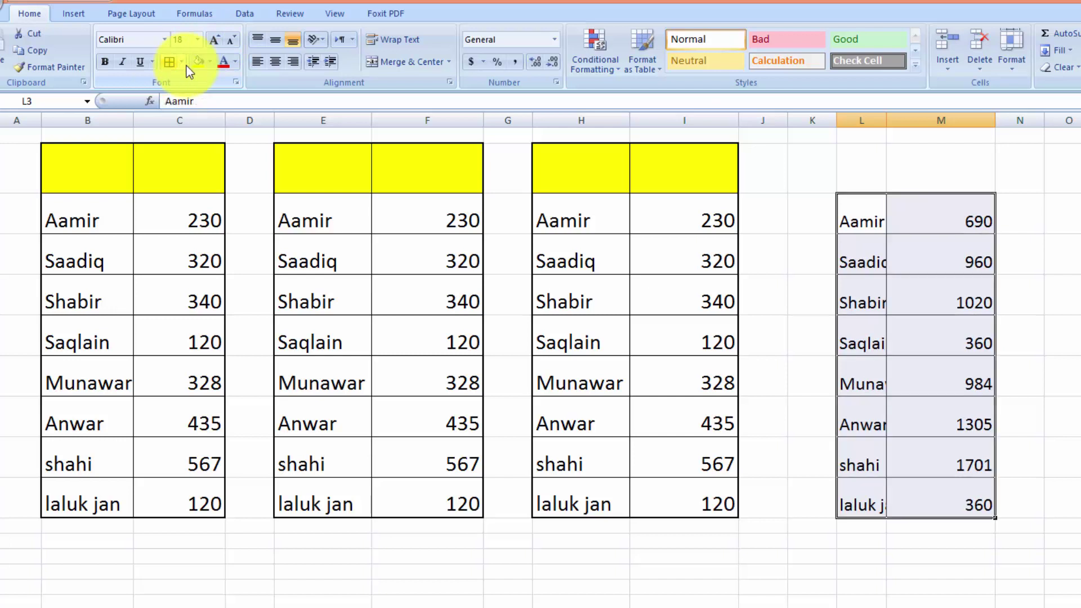
double_click(890, 119)
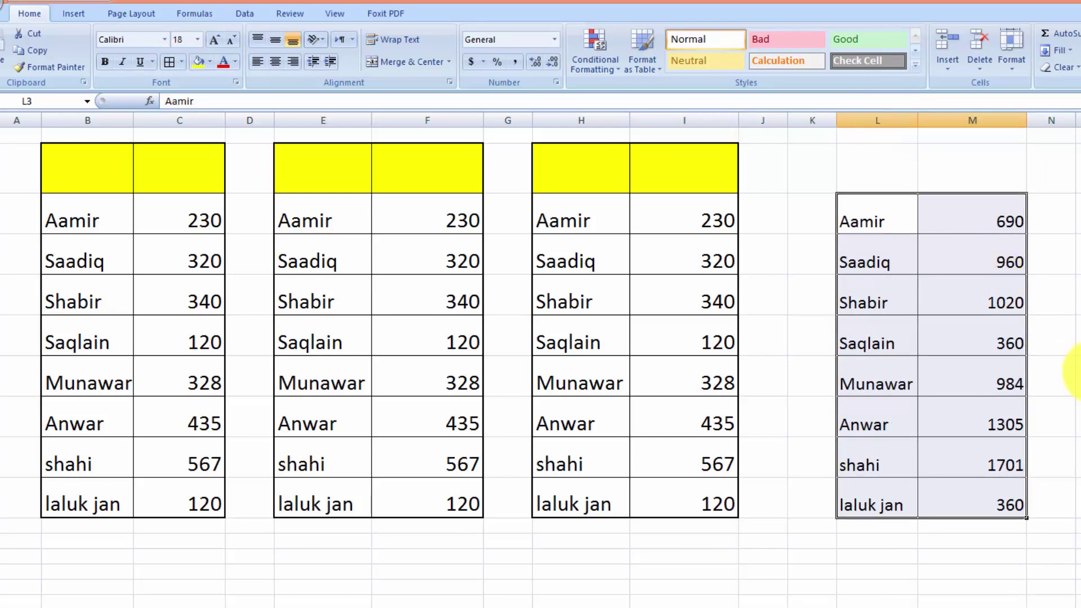
click(1076, 375)
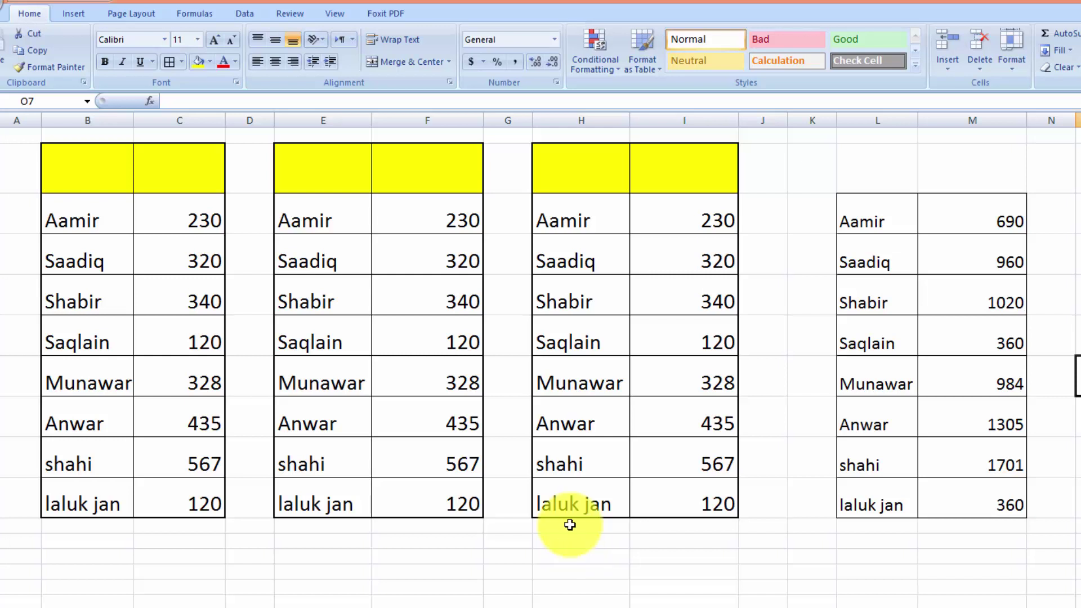
Copy the third table's data in H3:I10 and paste it directly below, starting at H11.
drag(567, 224, 662, 487)
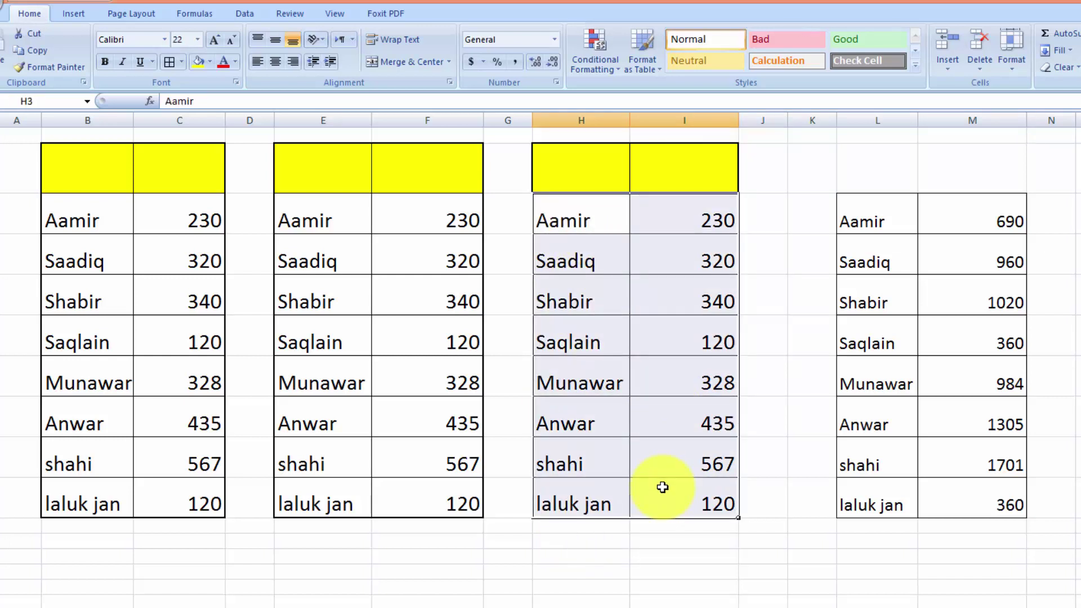
key(ctrl+c)
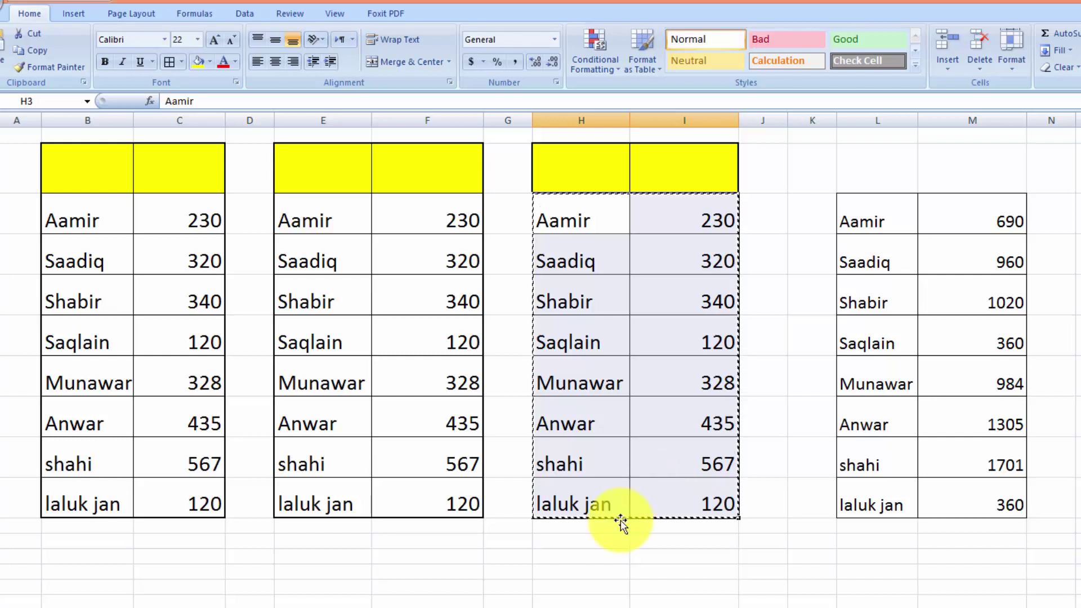
click(572, 532)
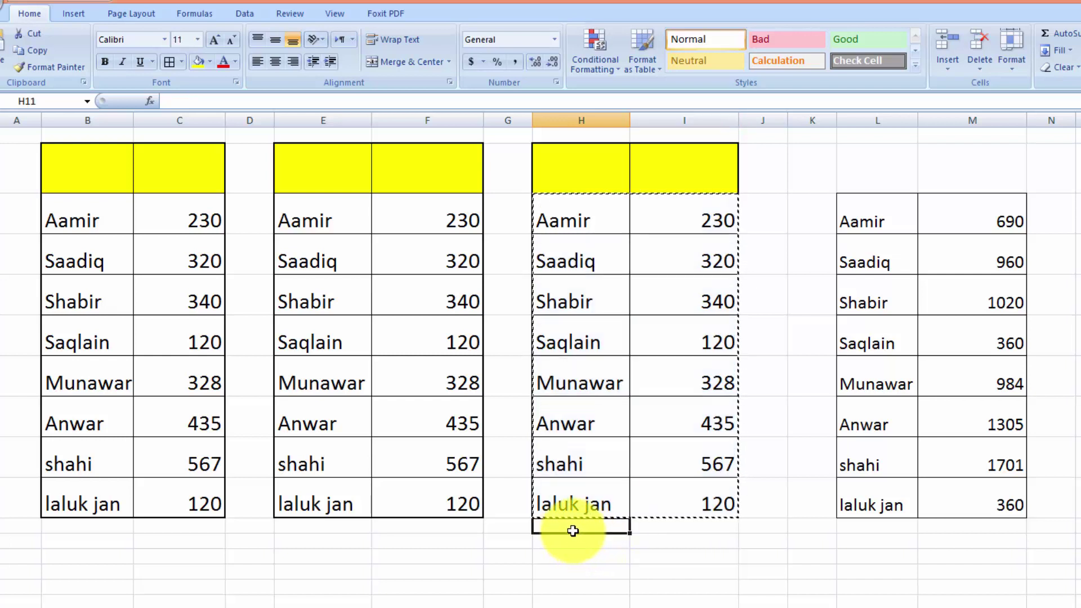
key(ctrl+v)
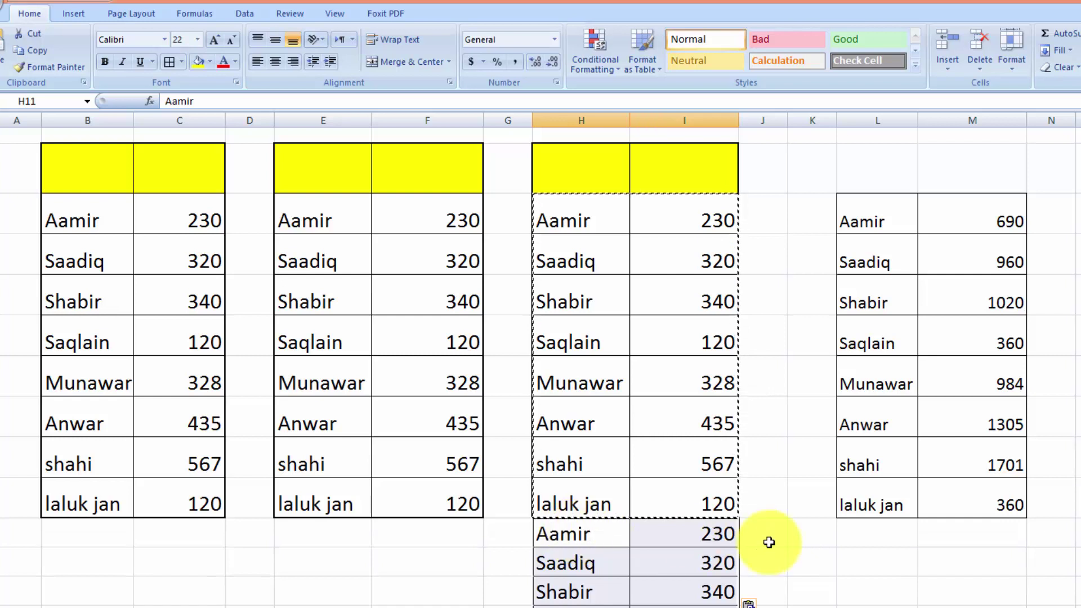
key(Escape)
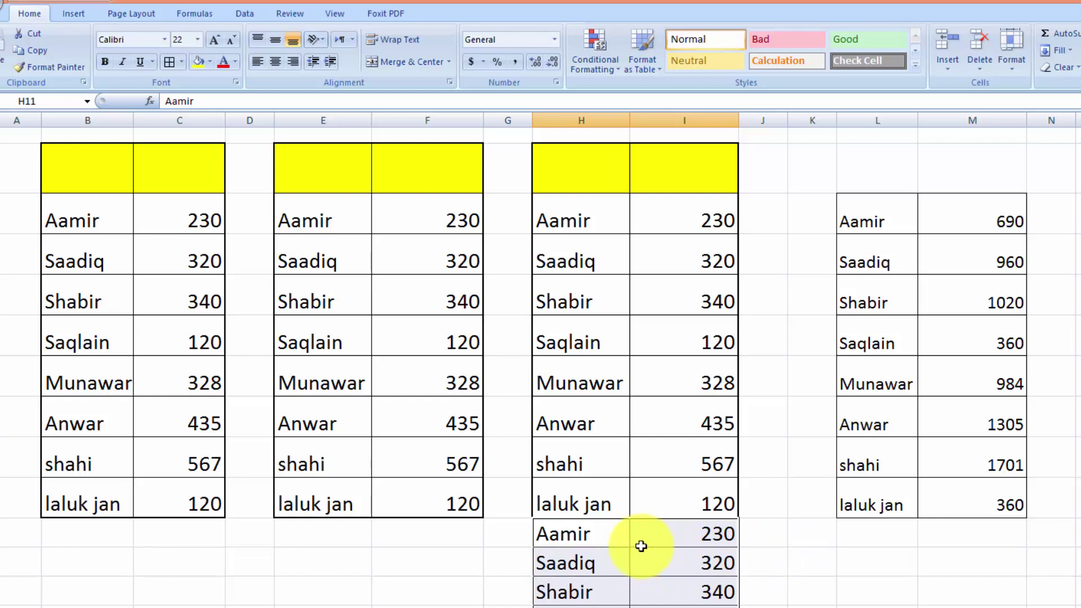
Consolidate the ranges B3:C10, E3:F10 and H3:I18 with the Sum function into cell C12.
click(185, 562)
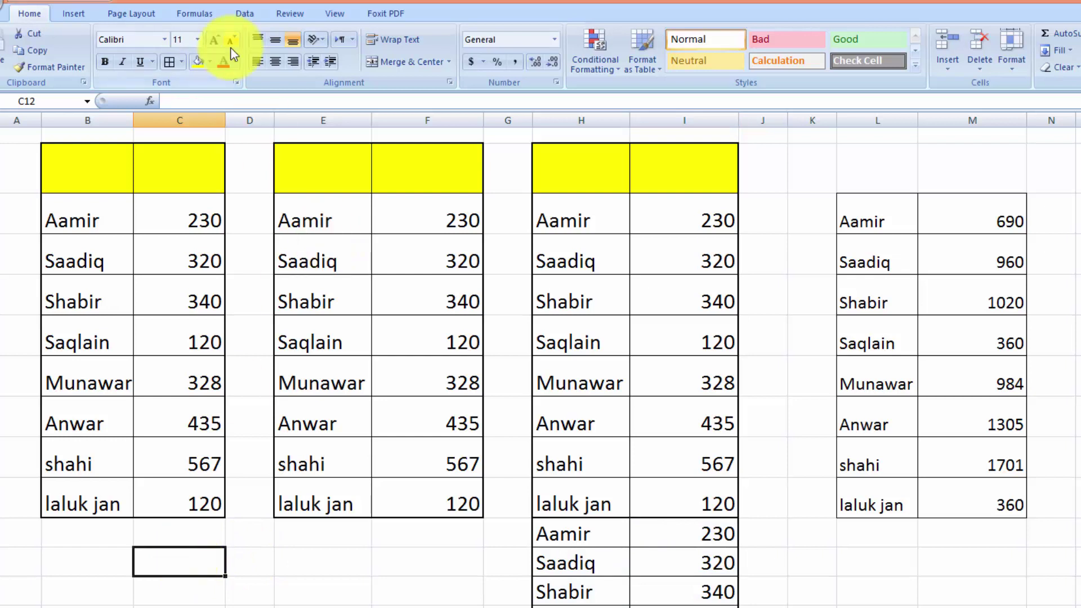
click(248, 13)
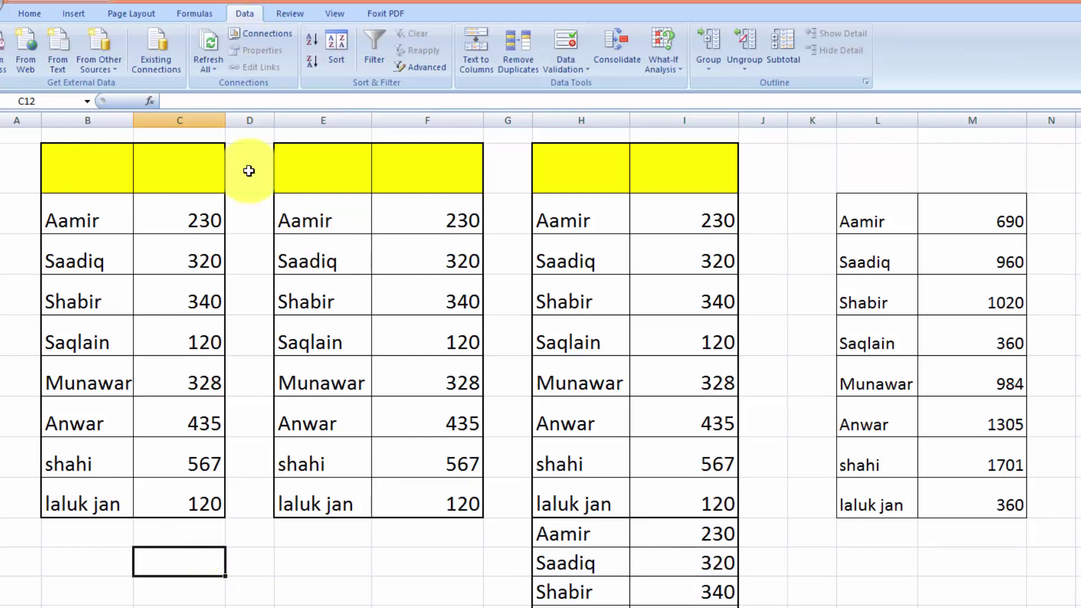
click(619, 54)
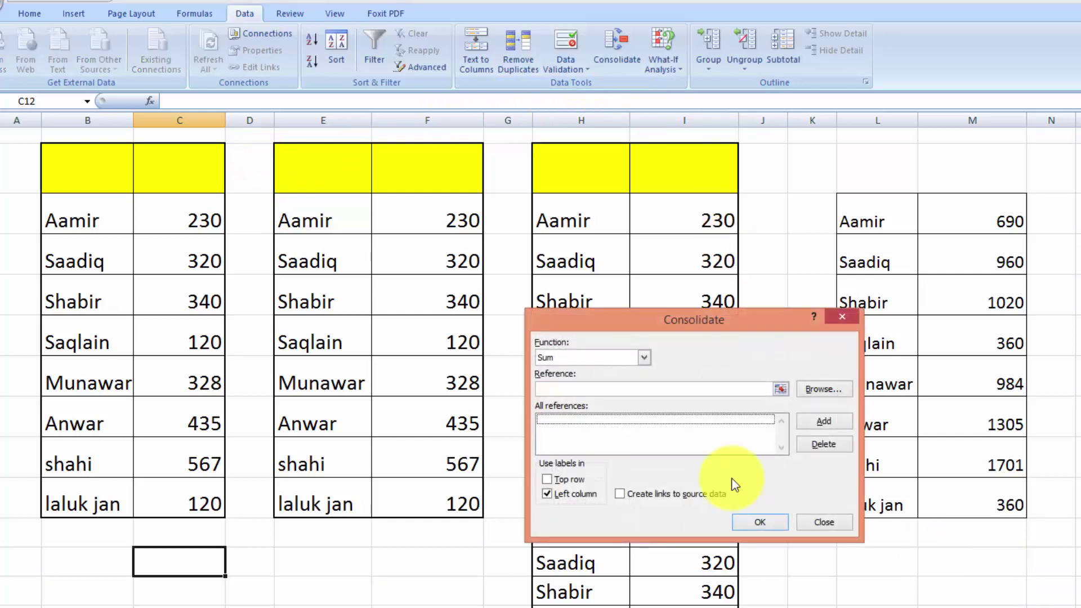
click(600, 387)
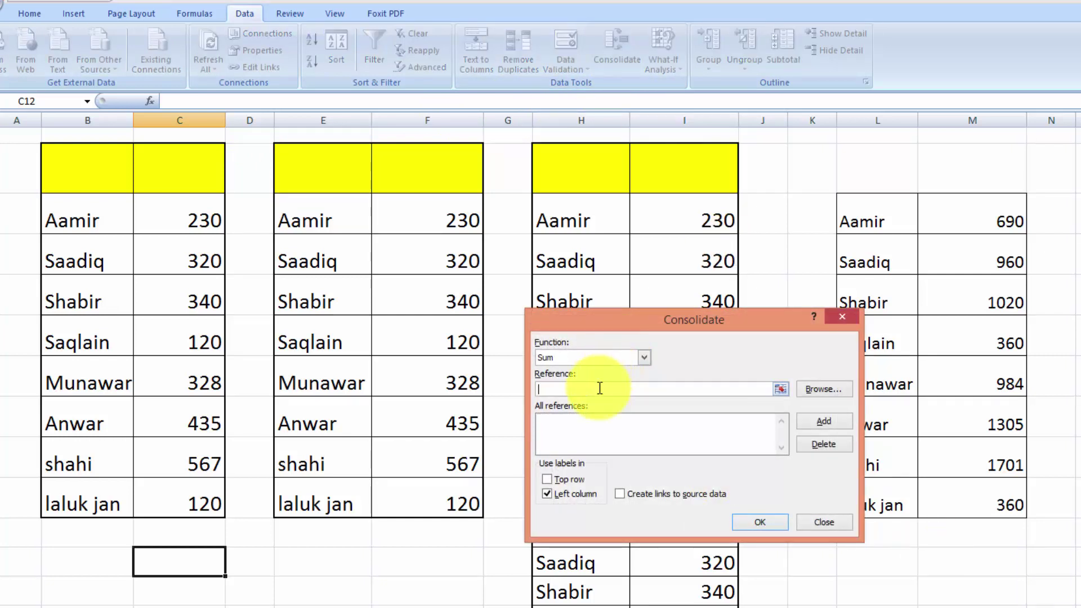
drag(79, 219, 171, 490)
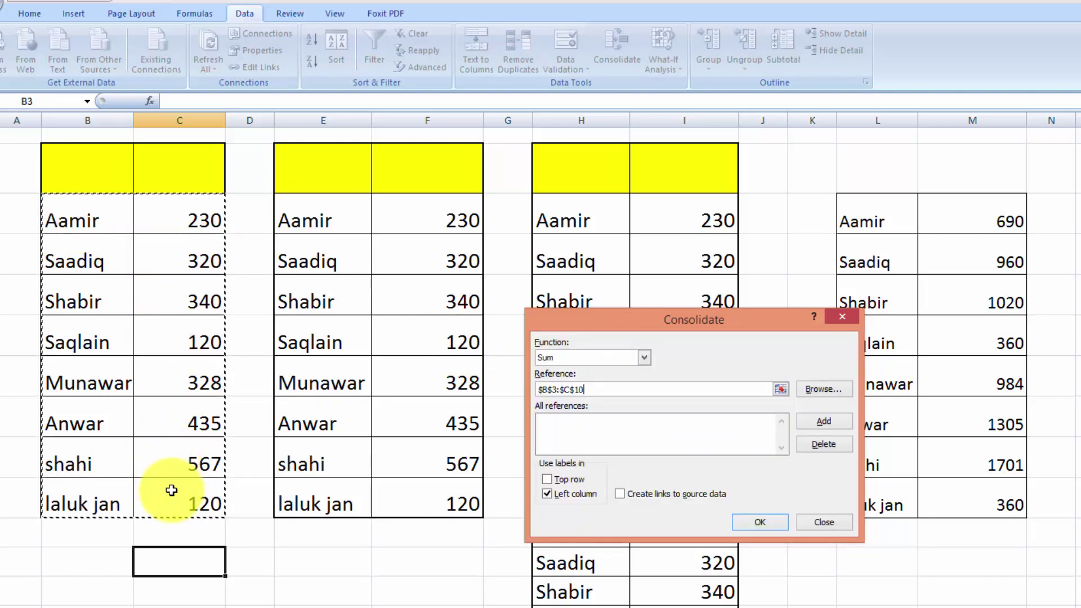
click(835, 424)
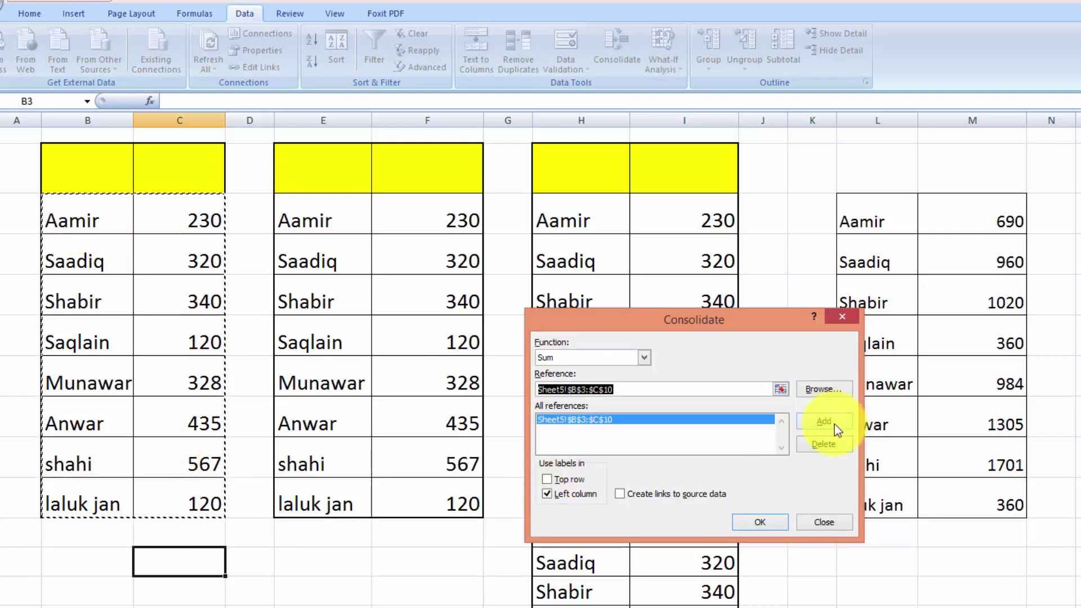
drag(308, 221, 415, 490)
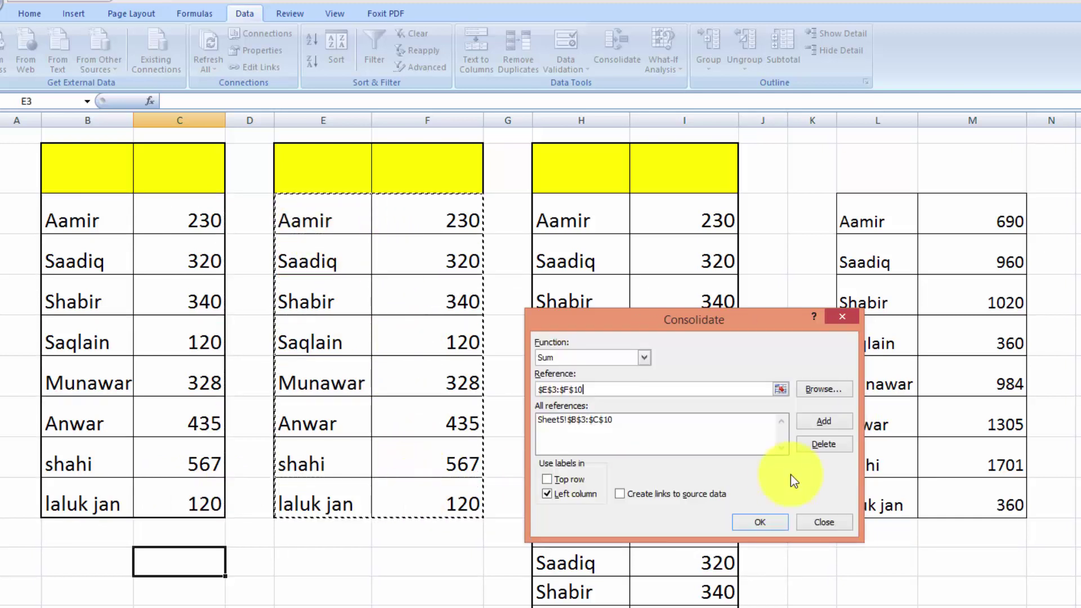
click(825, 425)
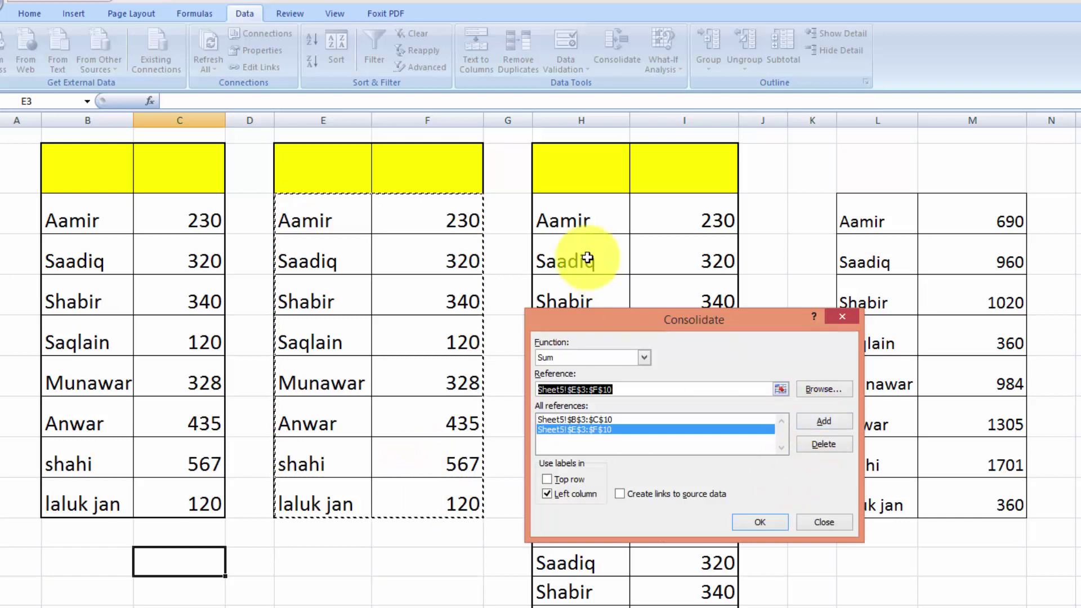
drag(567, 210, 673, 557)
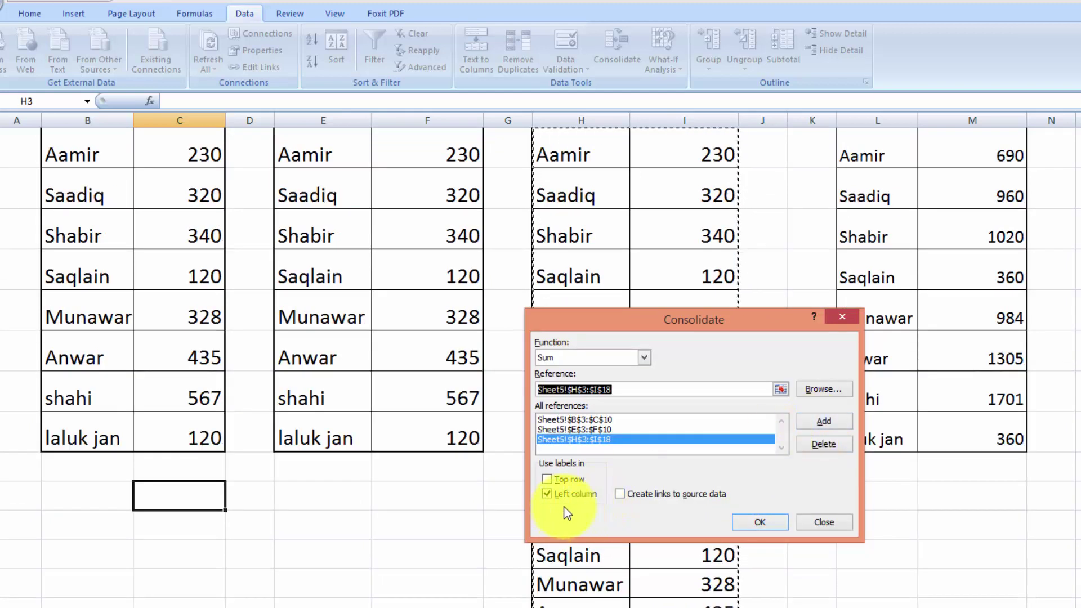
click(758, 523)
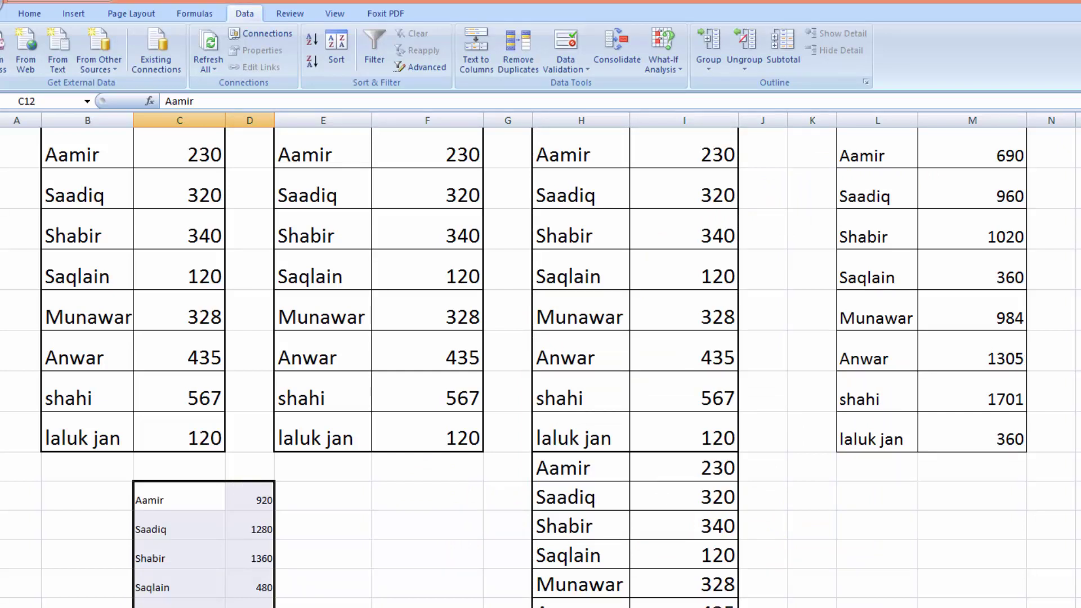
Enlarge the font of the new consolidated table C12:D19 to 18 and copy the table.
scroll(541, 366, down, 1)
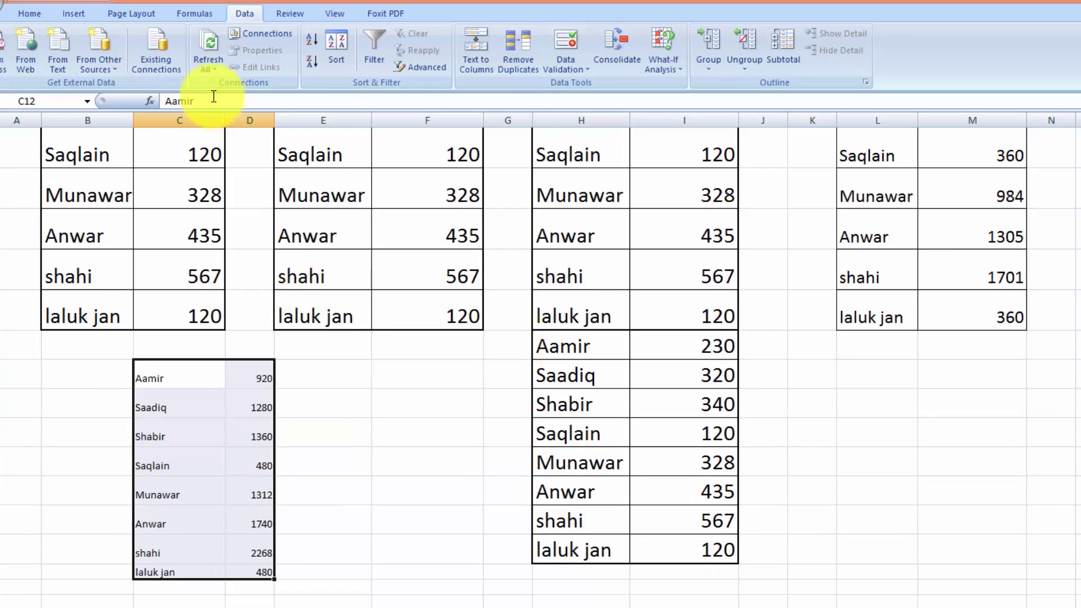
click(28, 13)
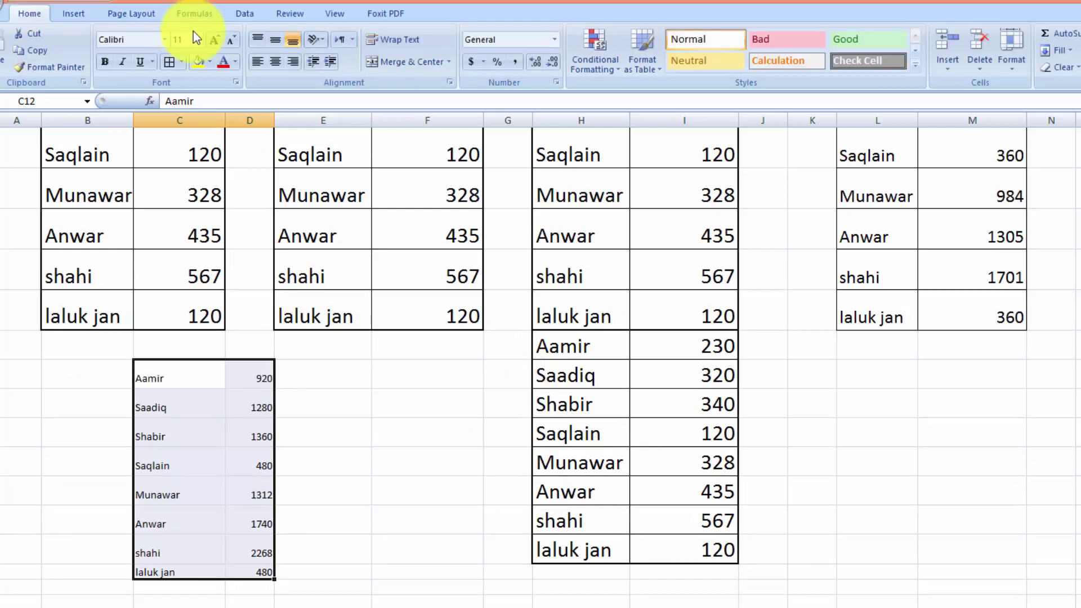
click(213, 40)
click(213, 41)
click(213, 40)
click(213, 40)
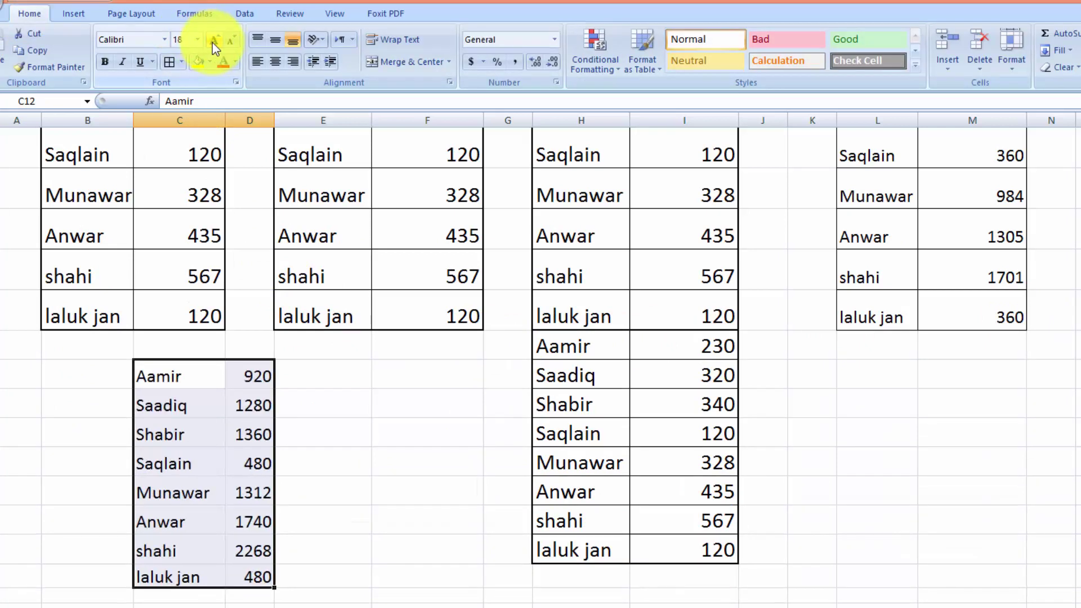
key(ctrl+c)
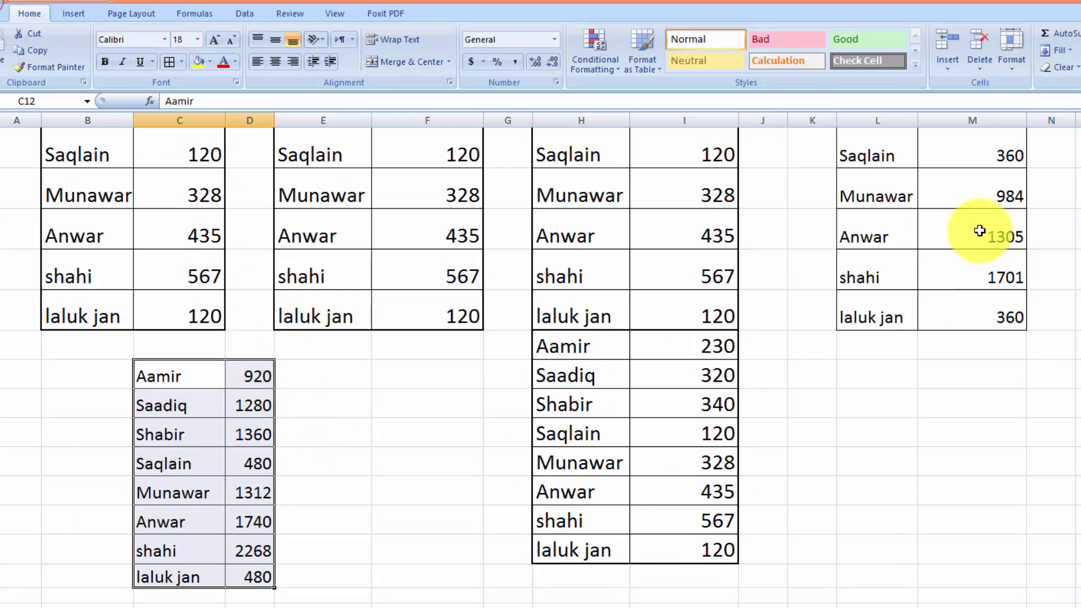
click(1078, 195)
scroll(541, 366, up, 2)
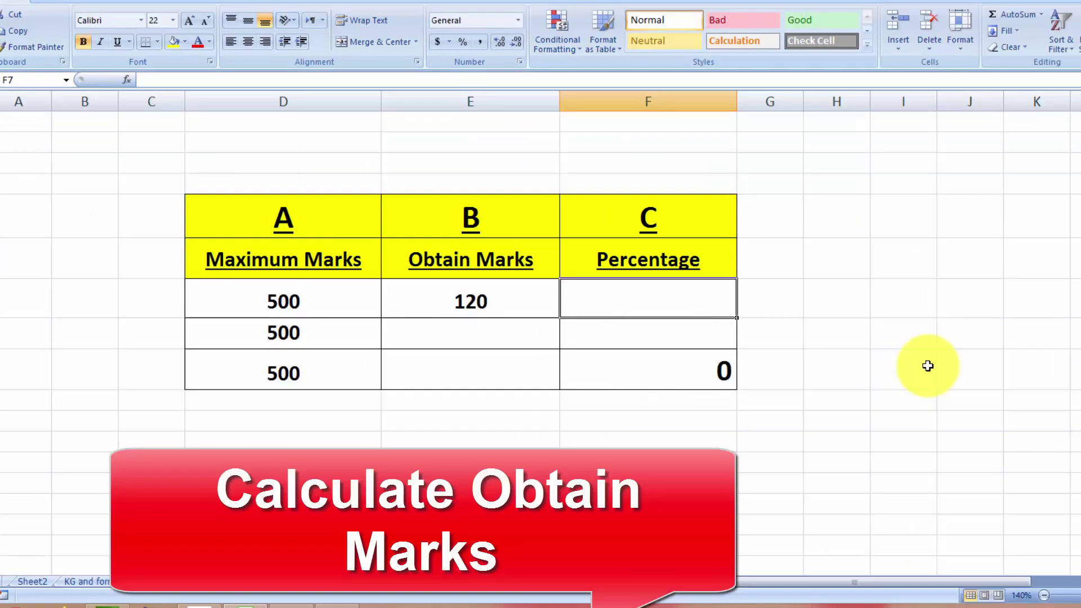
Calculate the percentage in F7 with the formula =E7*100/D7 and fill it down to F9.
text(=)
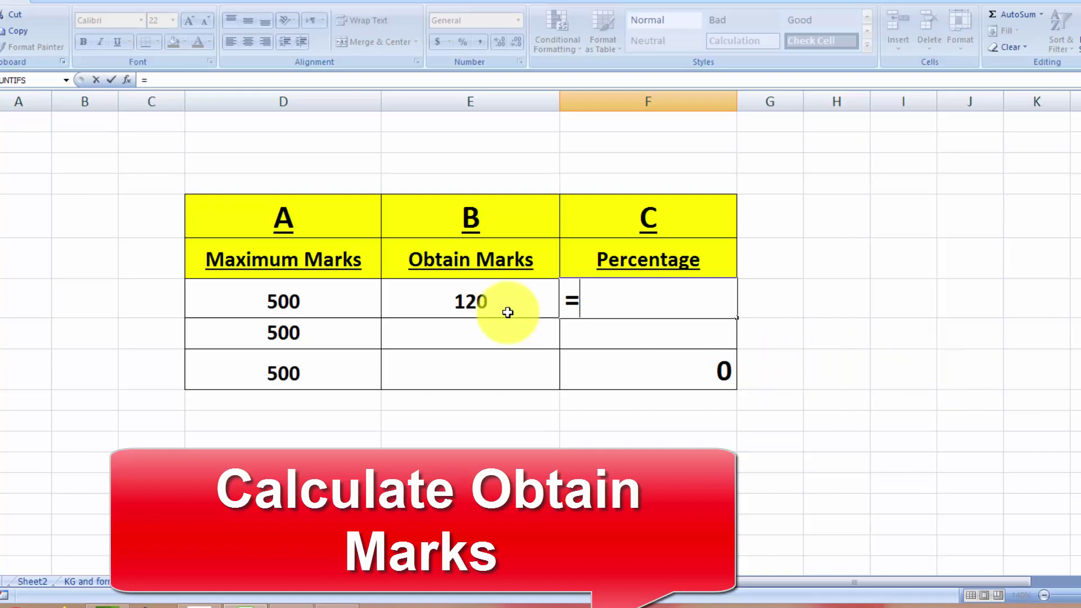
click(414, 305)
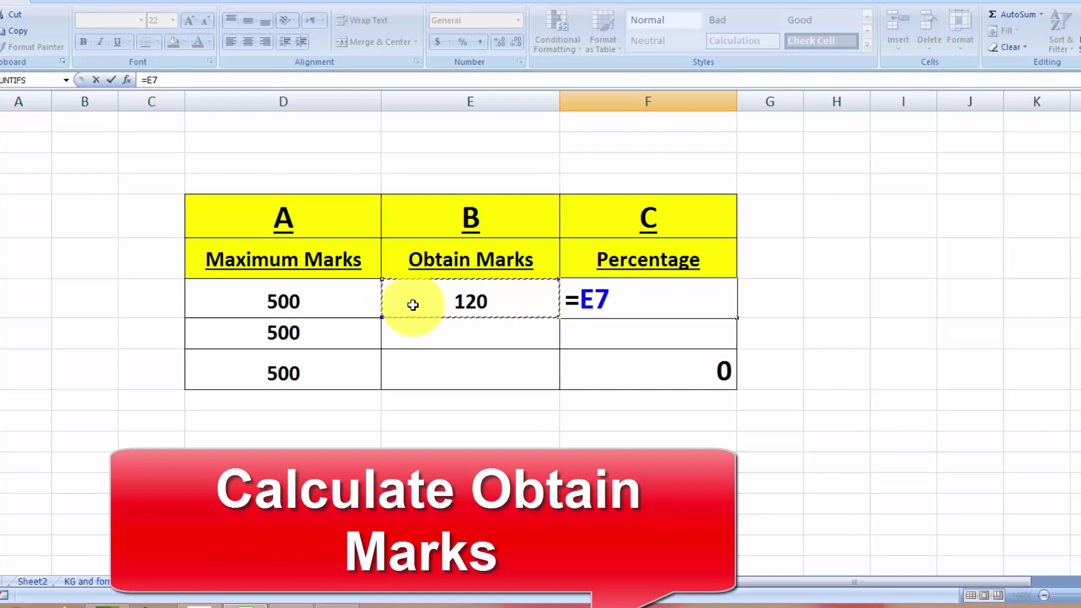
text(*100)
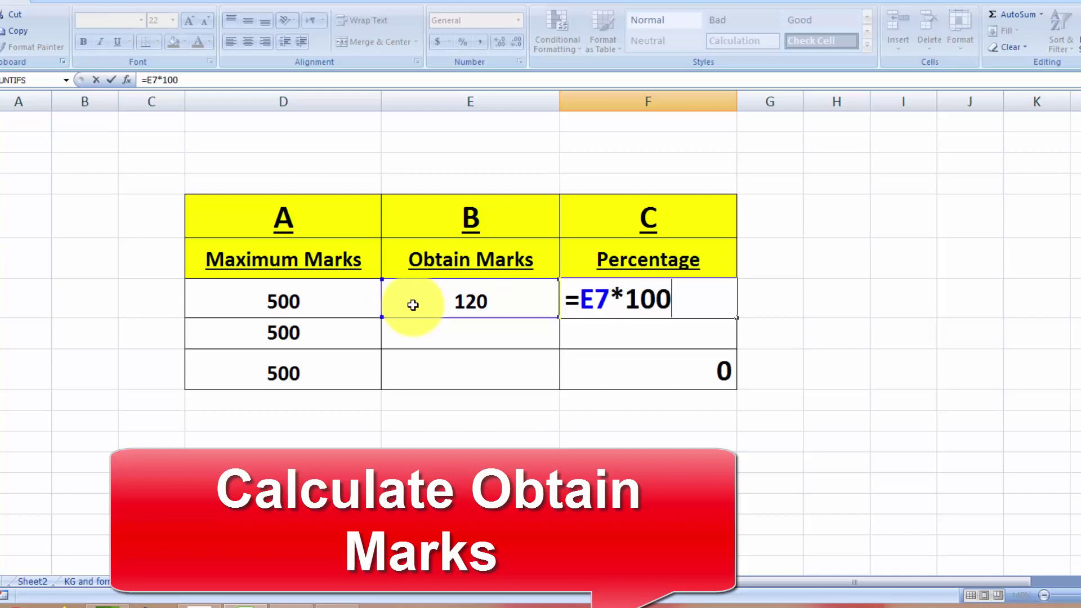
text(/)
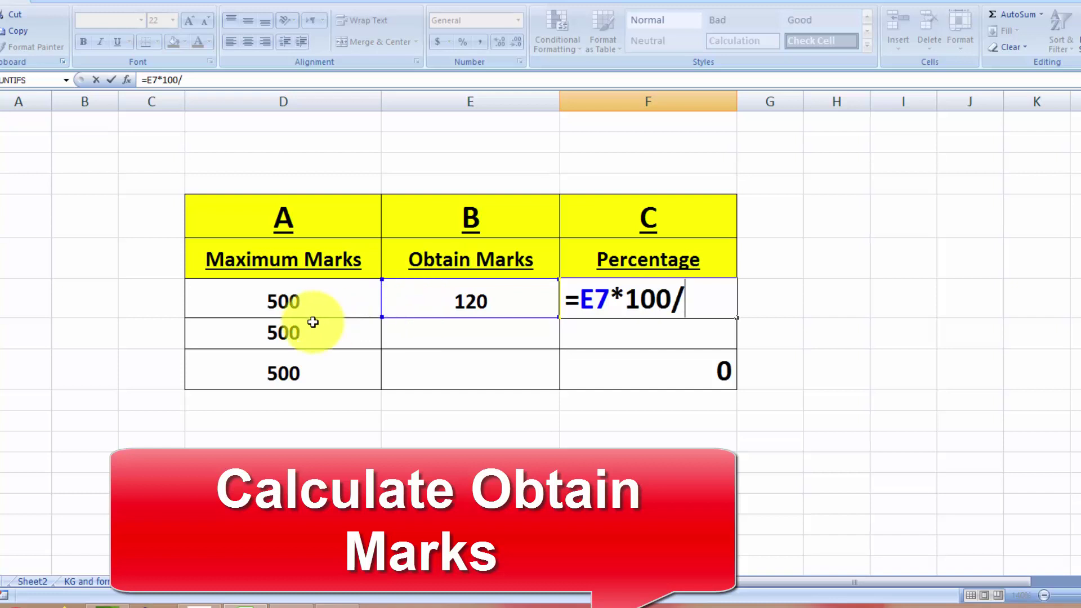
click(311, 304)
key(Return)
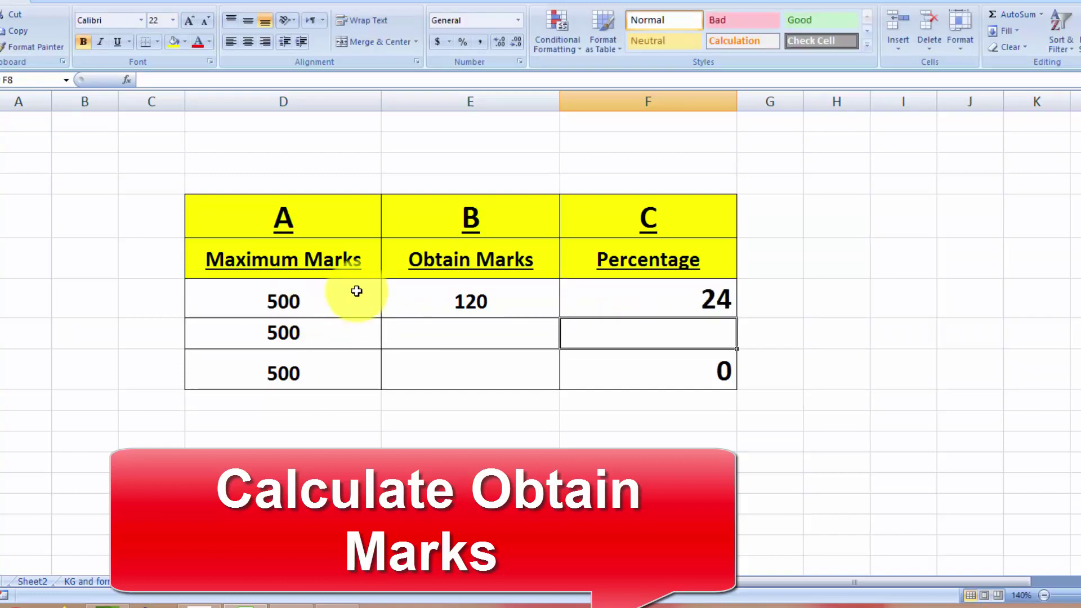
click(668, 293)
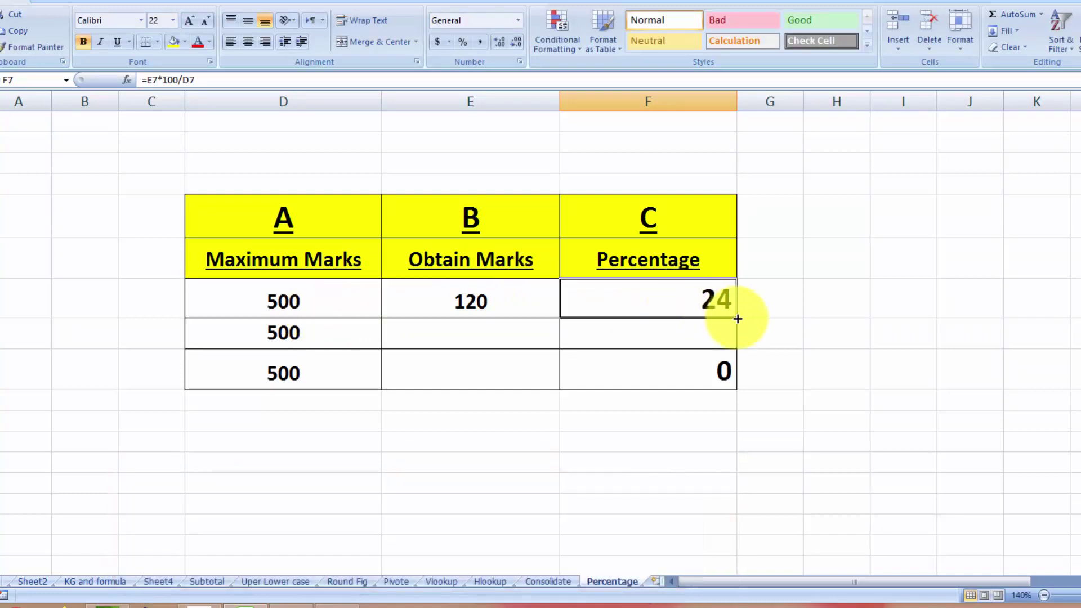
drag(738, 319, 733, 374)
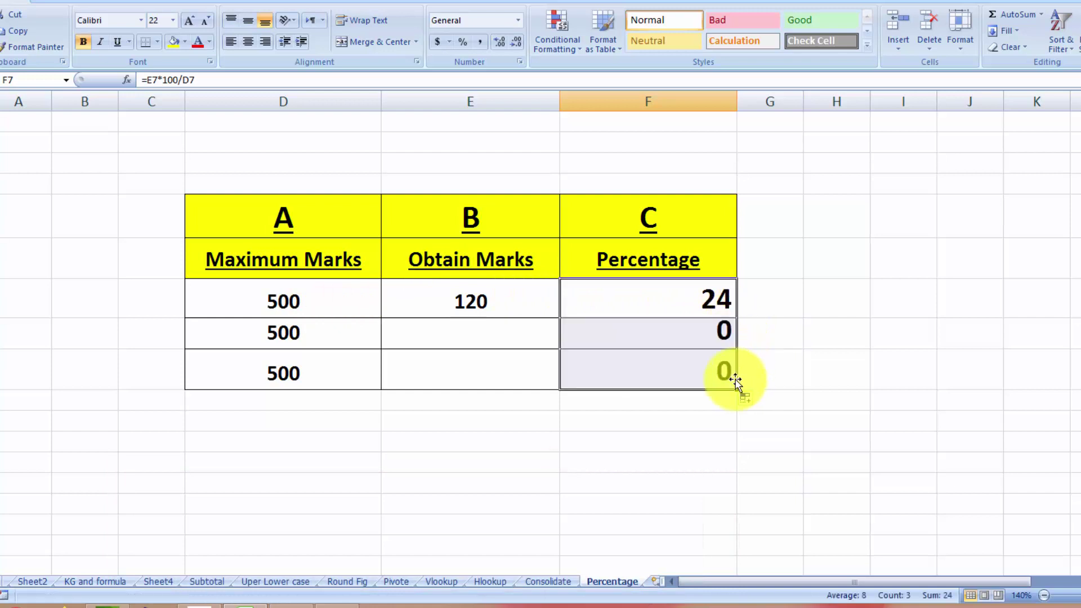
Enter 24 as the percentage in F8 and calculate the obtained marks in E8 with =D8*F8/100.
click(697, 334)
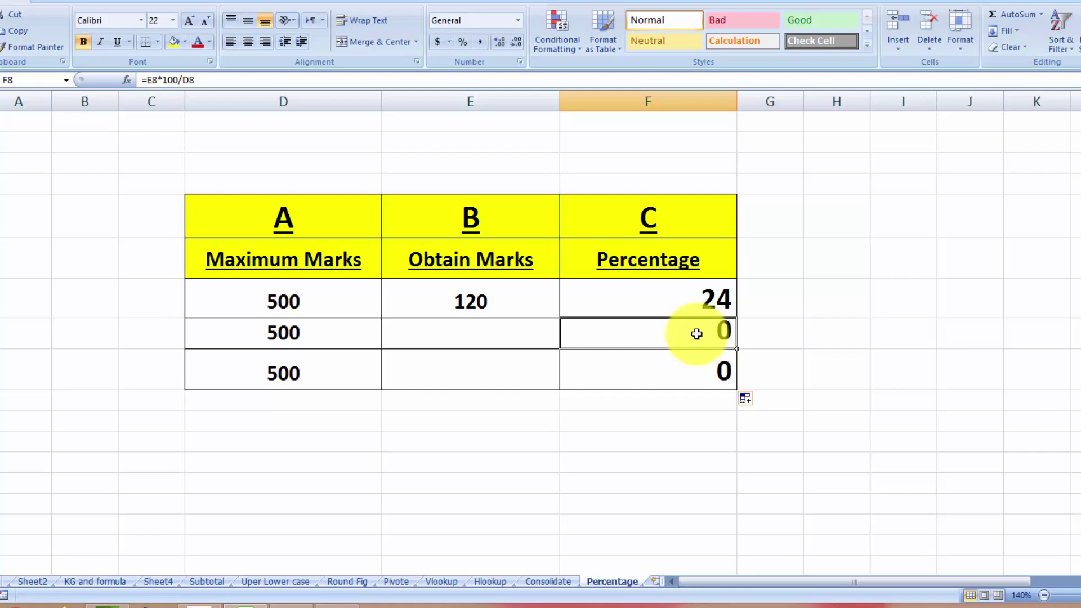
text(24)
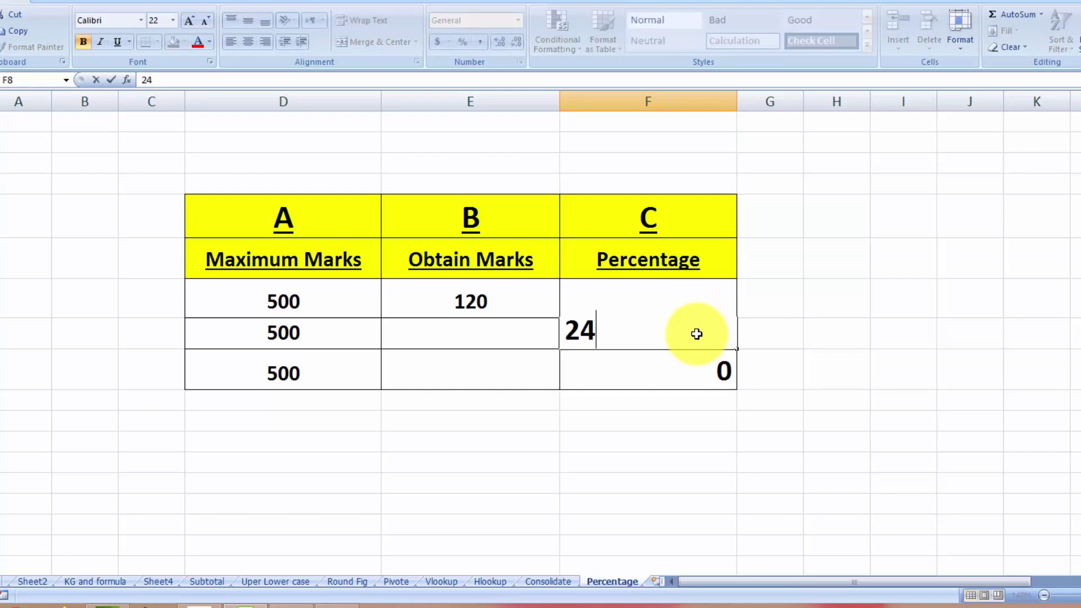
key(Return)
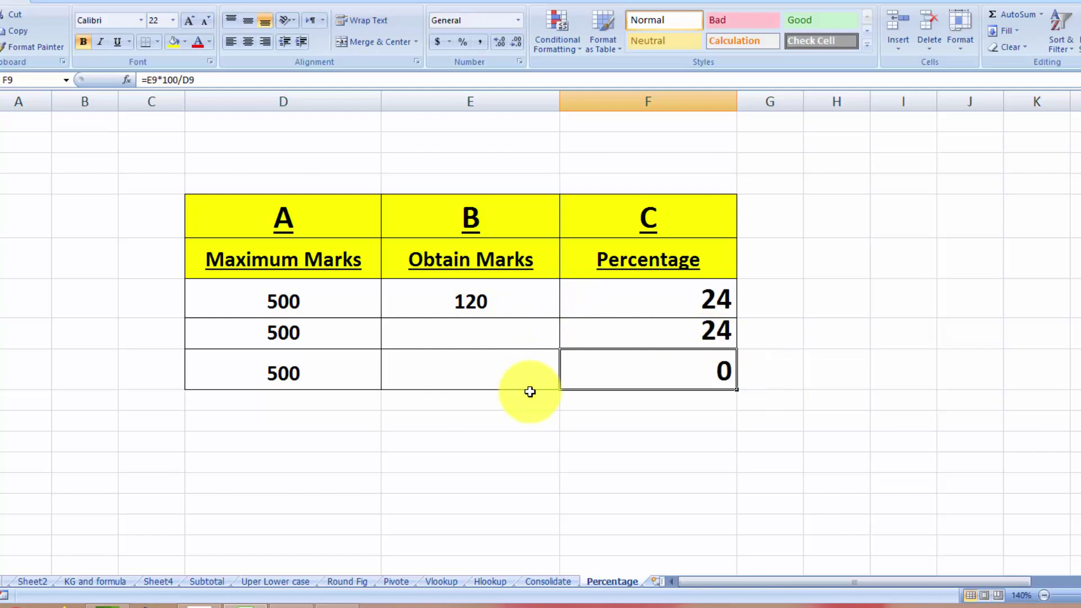
click(500, 339)
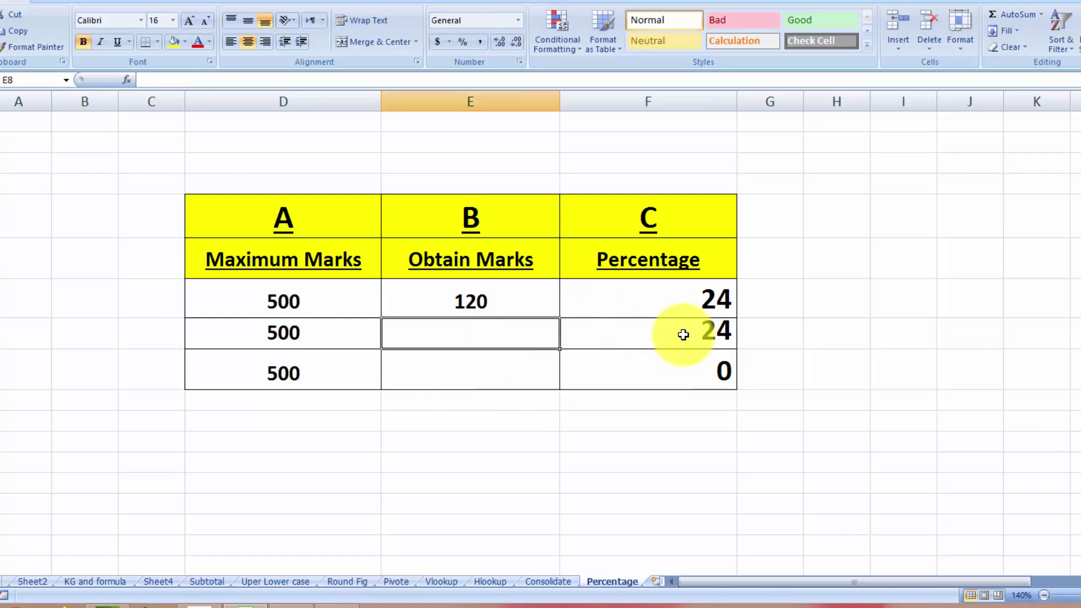
text(=)
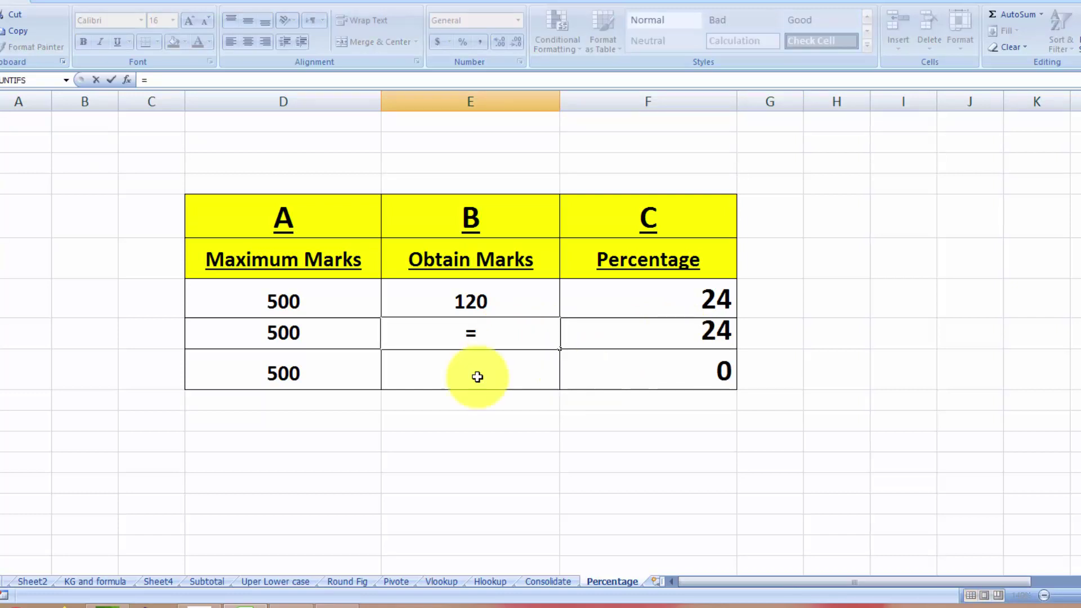
click(334, 344)
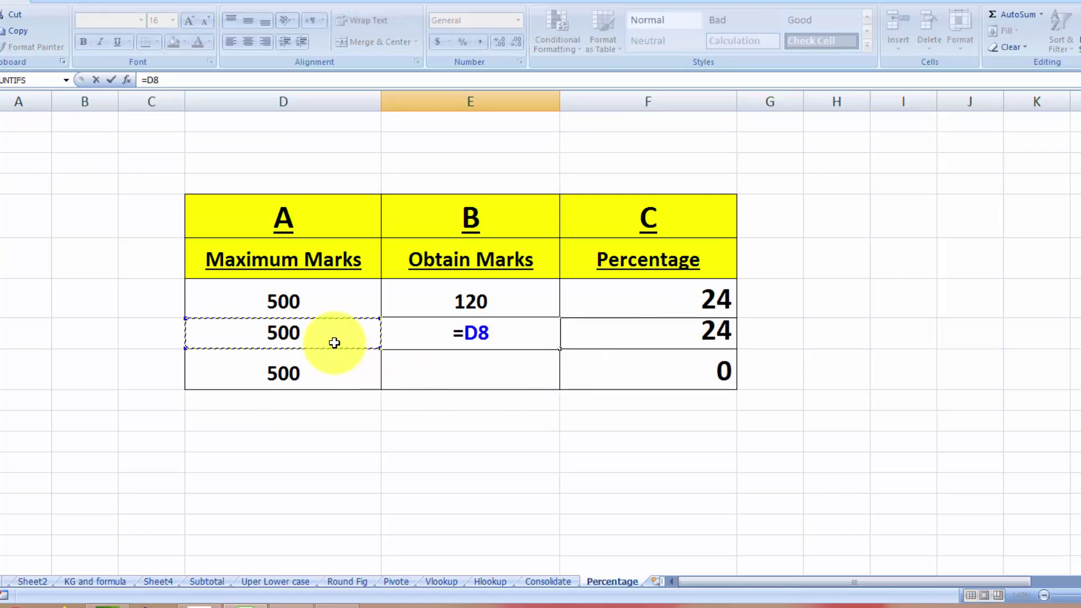
text(*)
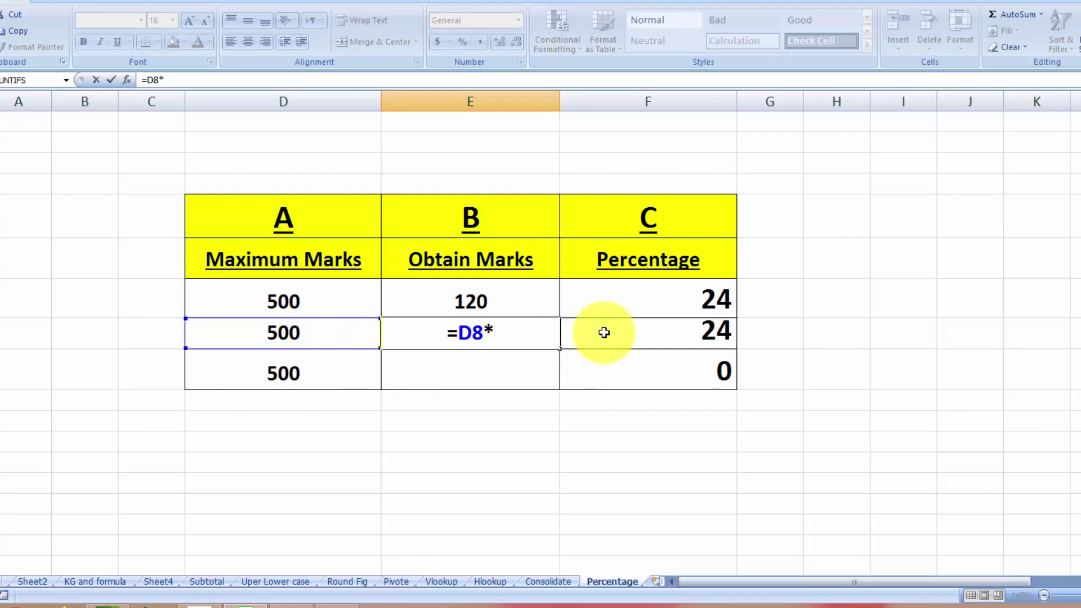
click(668, 331)
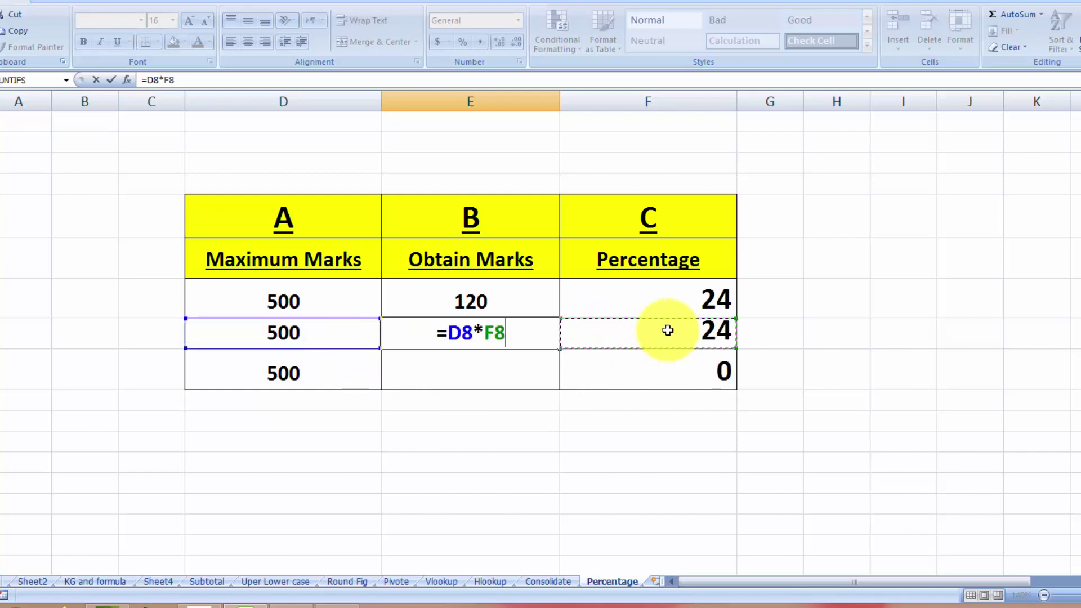
text(/)
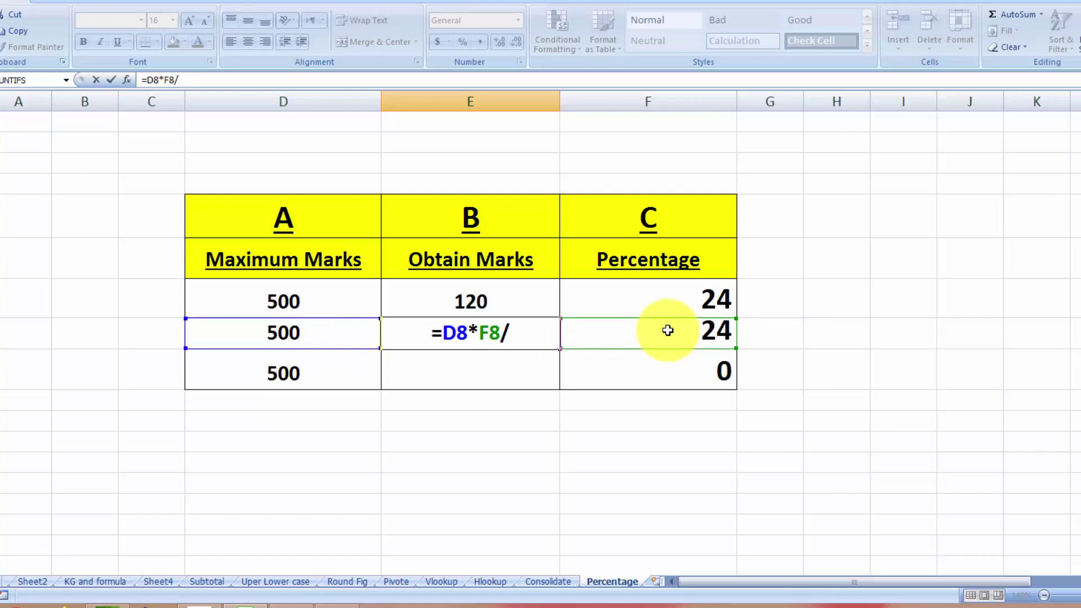
text(100)
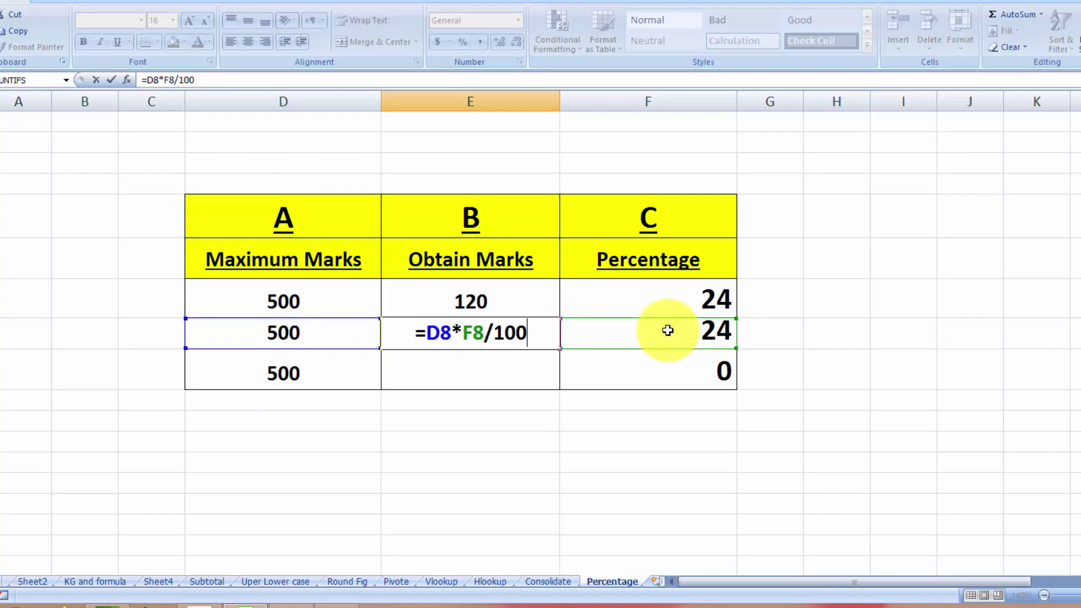
key(Return)
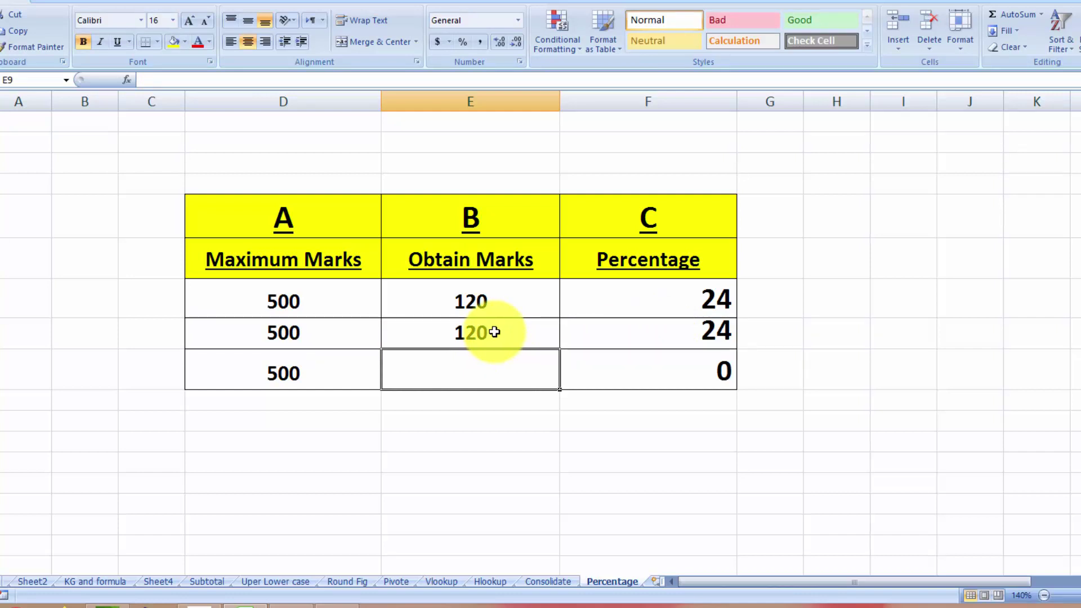
Test the obtained-marks formula in E8 by setting the percentage in F8 to 30 and then to 50.
click(689, 331)
text(30)
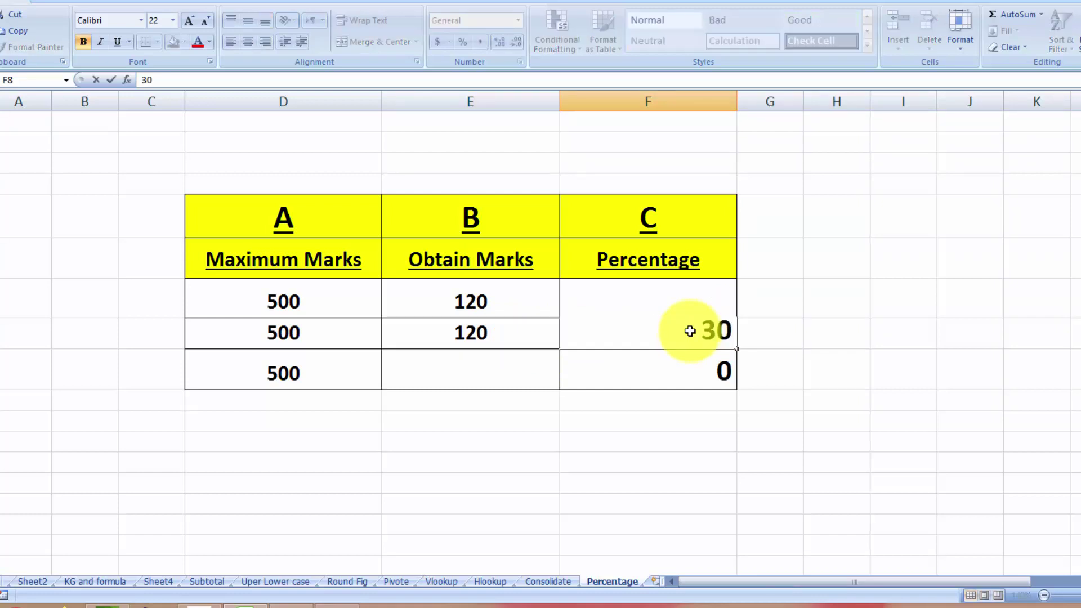
key(Return)
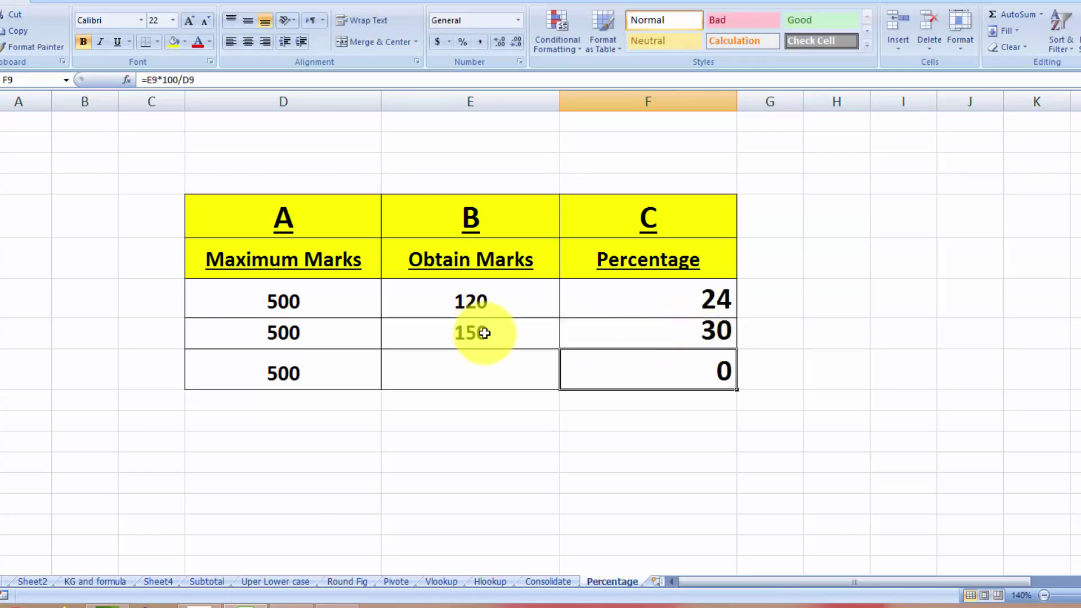
click(619, 336)
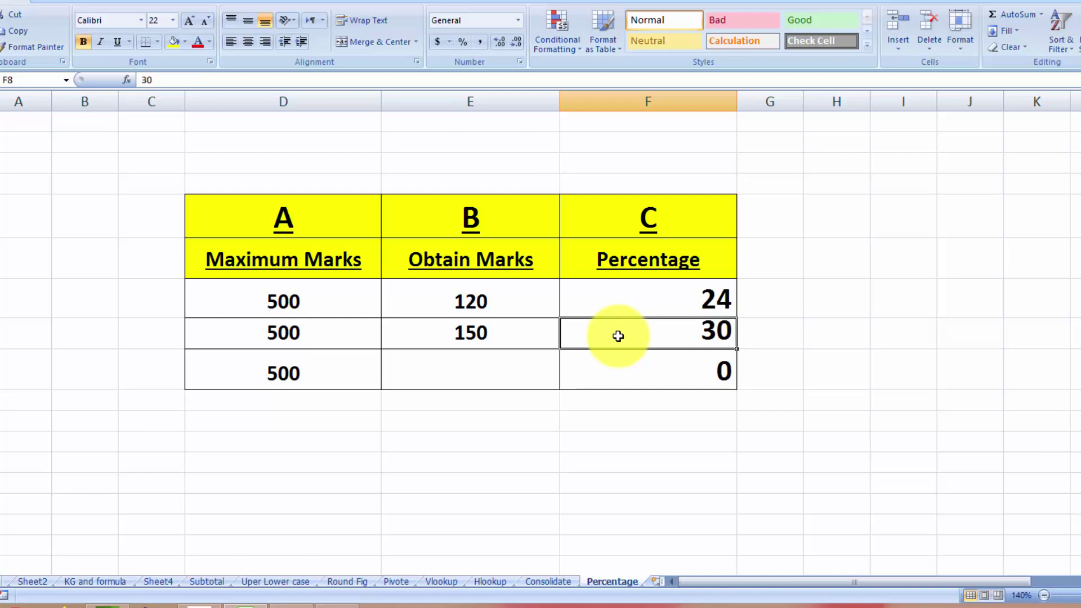
text(50)
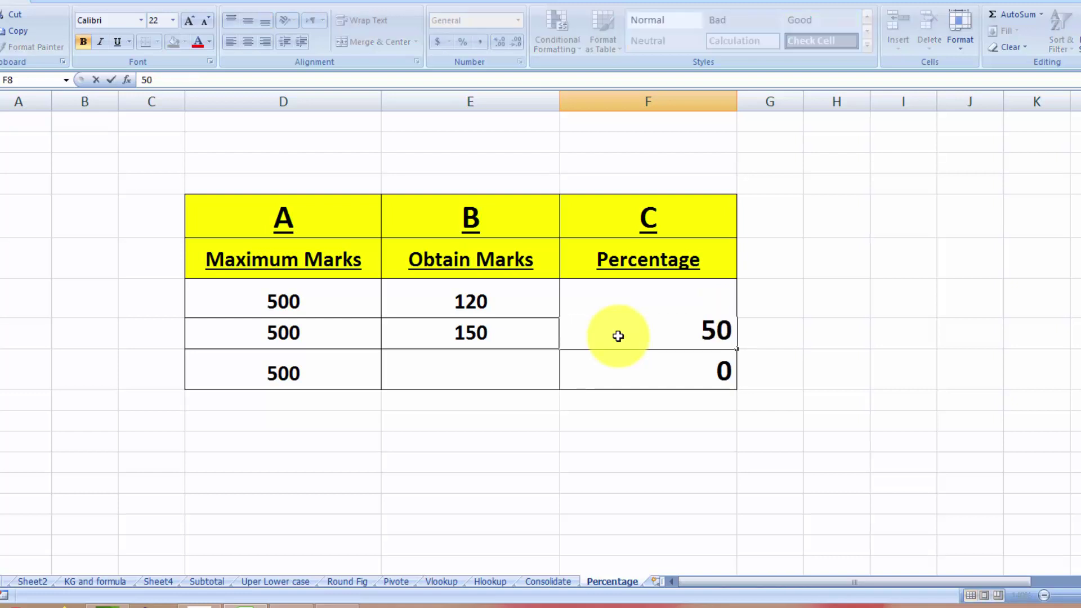
key(Return)
Set the percentage in F8 to 70.
click(640, 338)
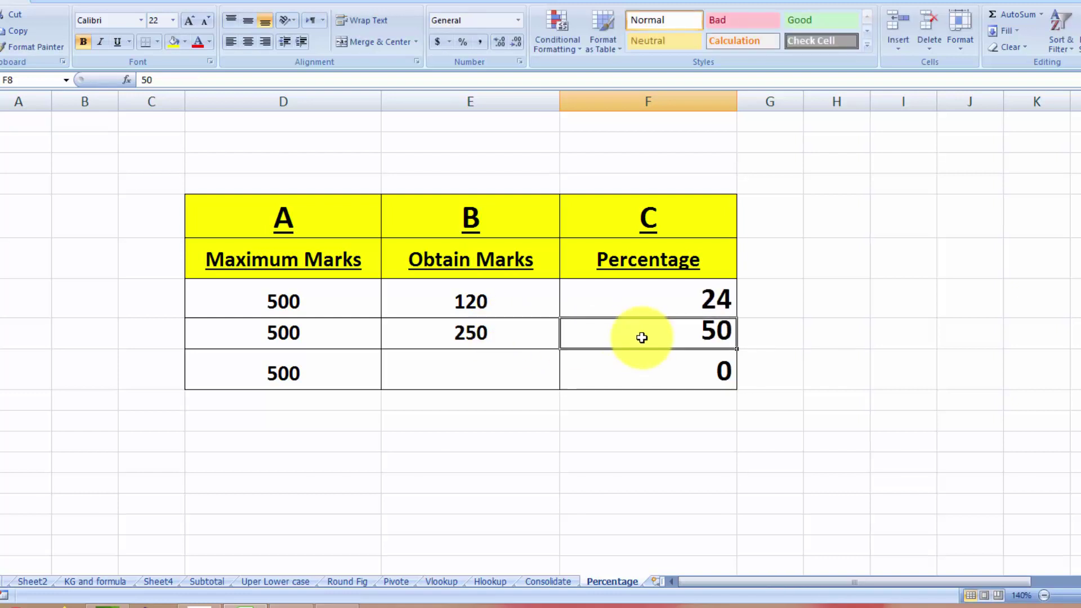
text(70)
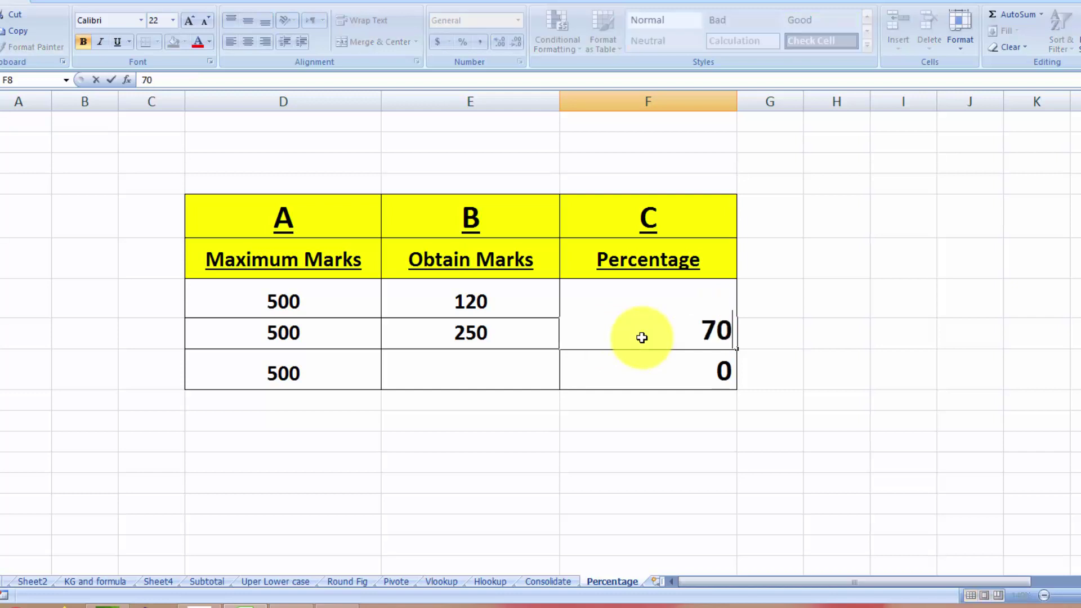
key(Tab)
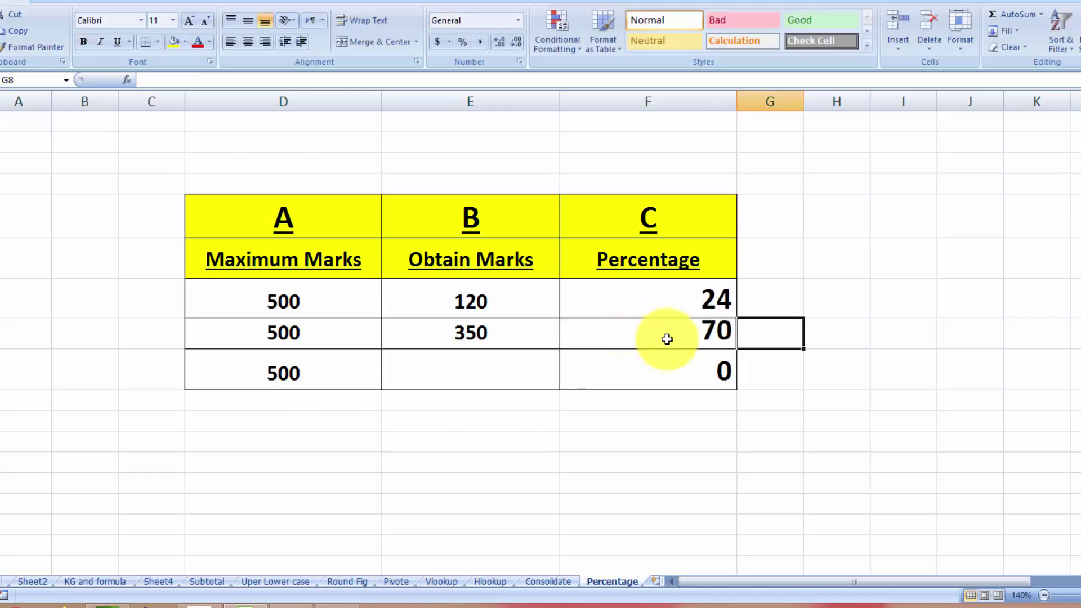
click(497, 369)
click(722, 337)
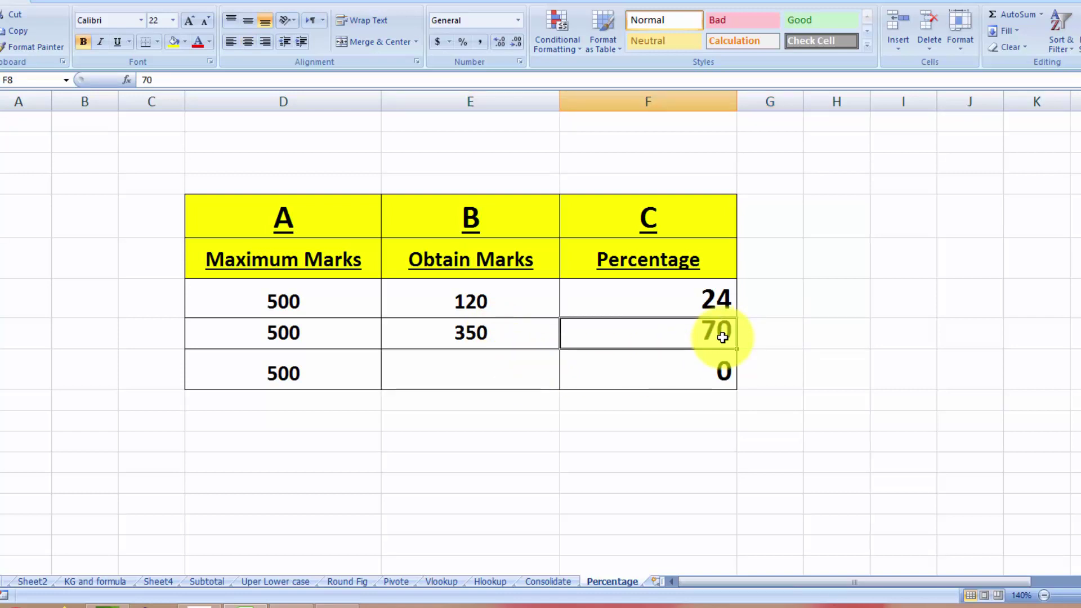
Replace the percentage formula in F9 with the value 20.
click(703, 369)
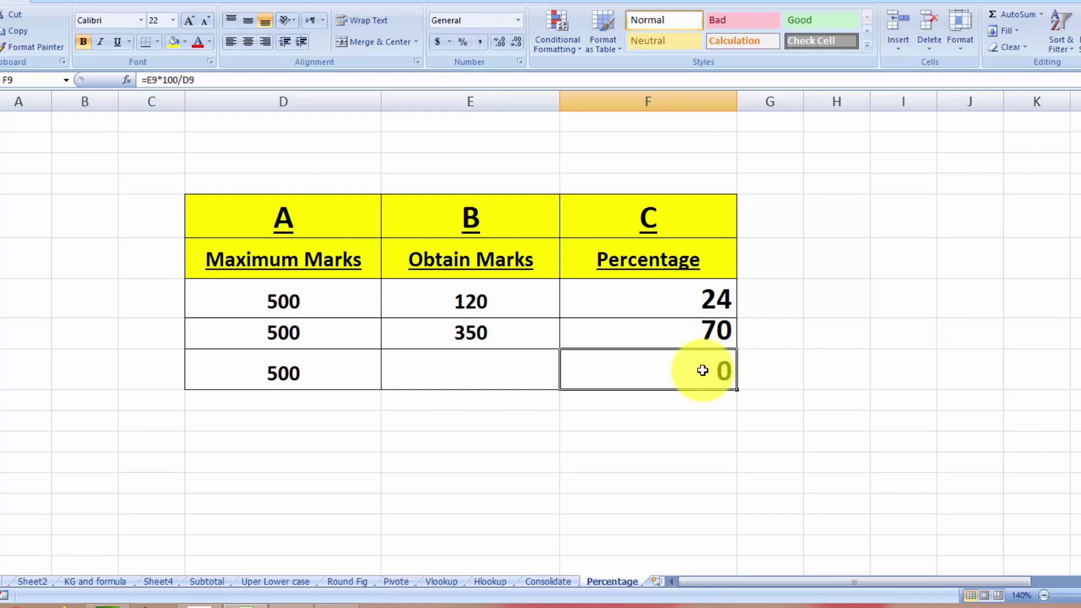
text(20)
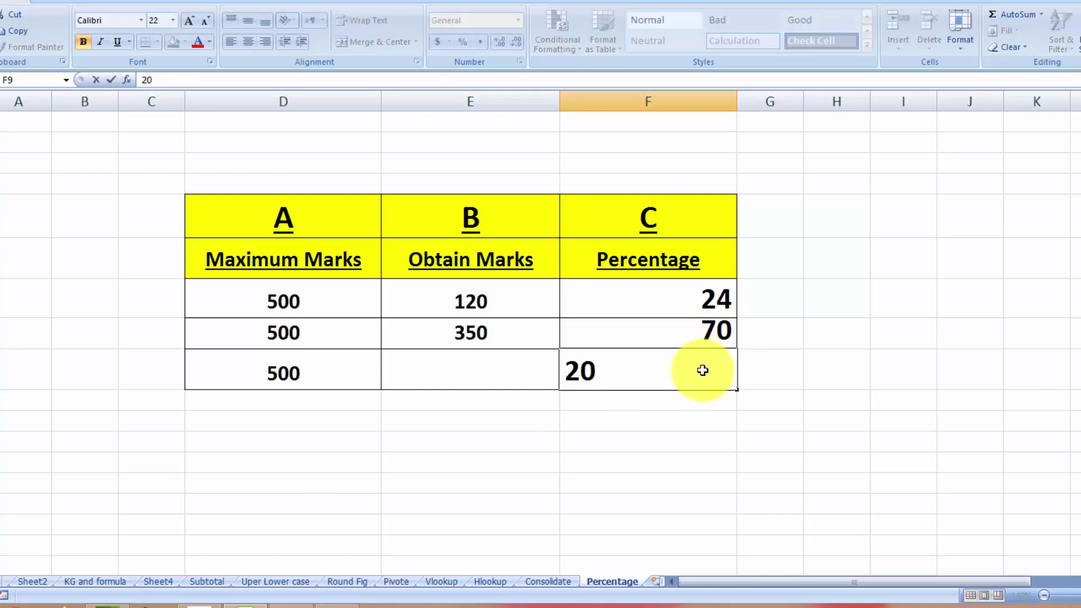
key(Tab)
Calculate the obtained marks in E9 with the formula =D9*F9/100.
click(520, 368)
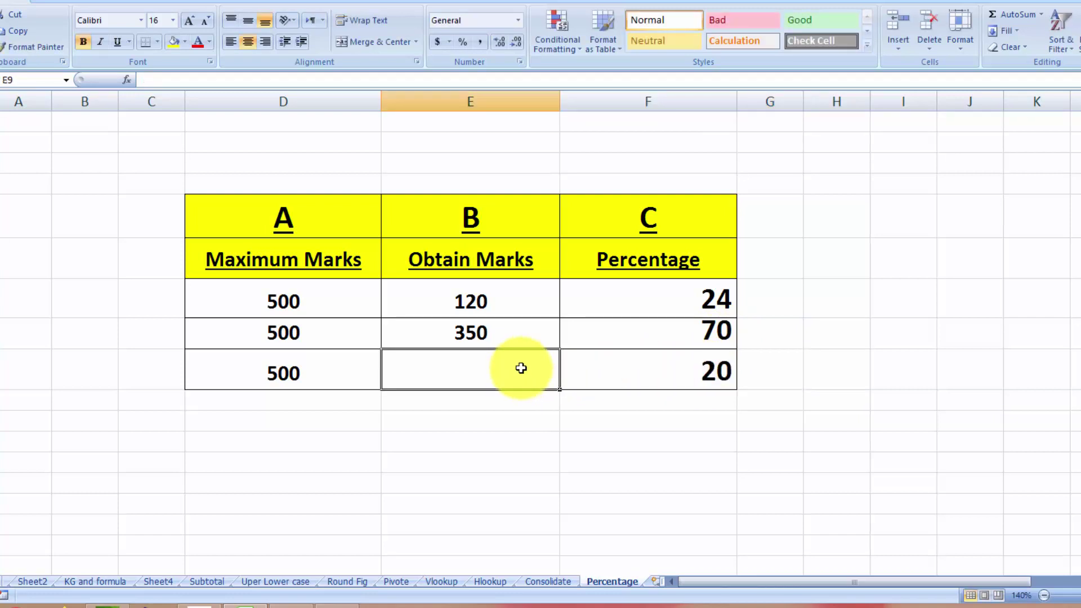
text(=)
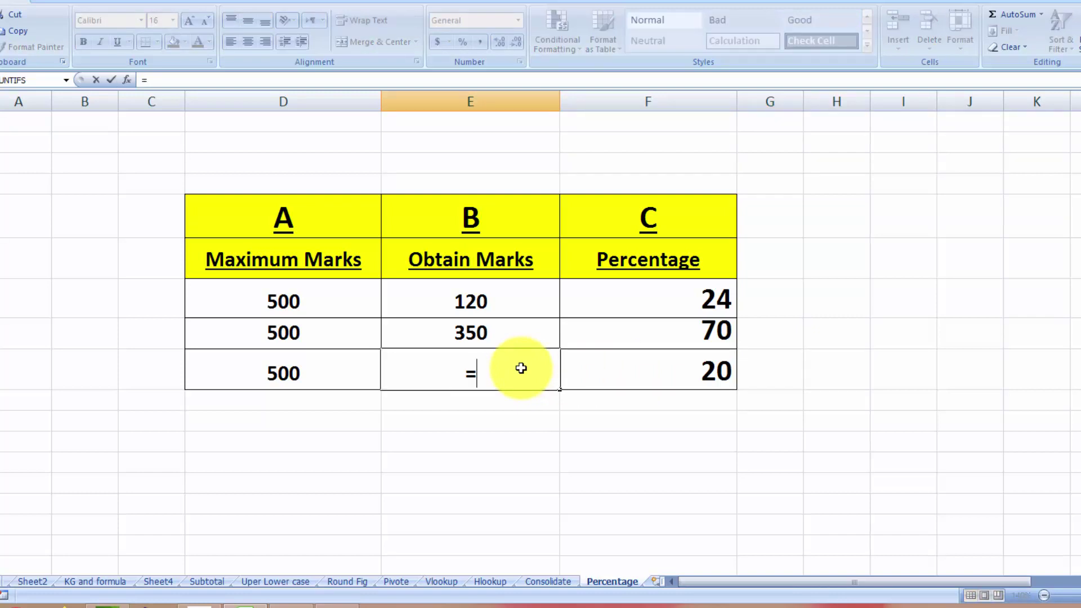
click(306, 376)
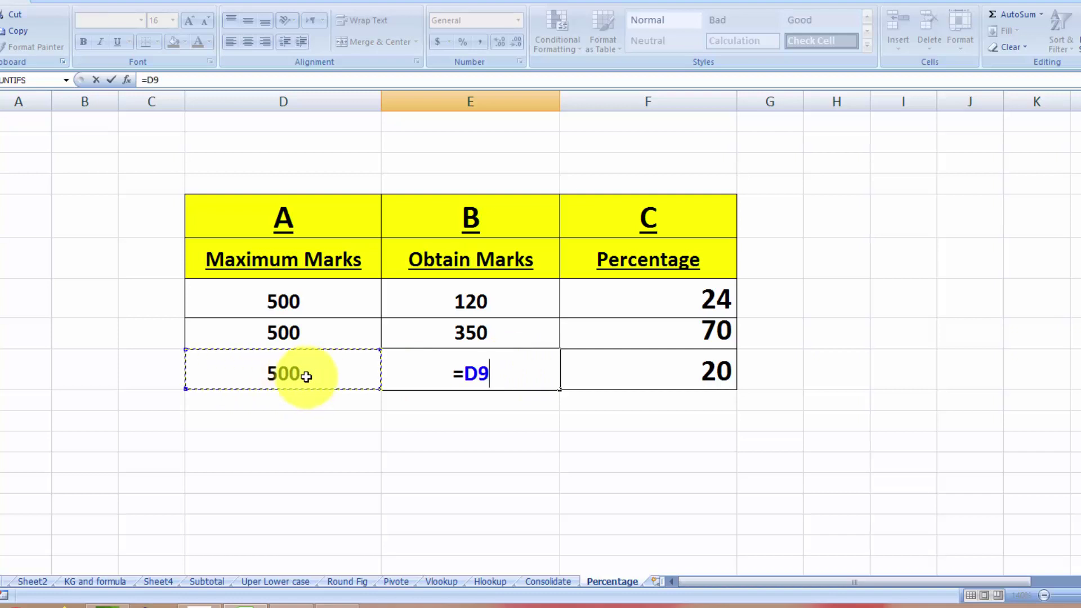
text(*)
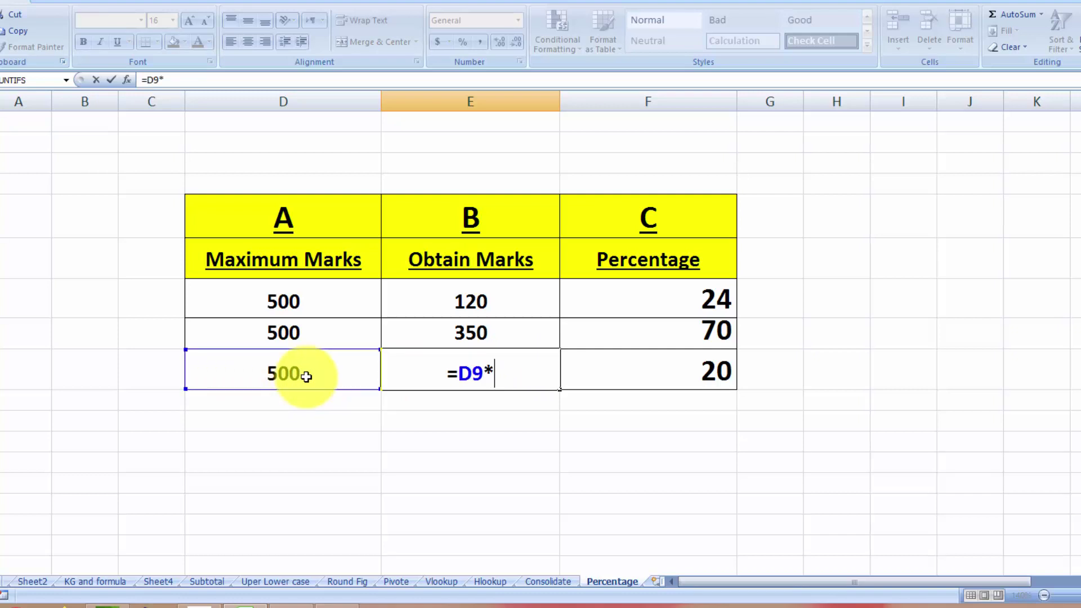
click(634, 365)
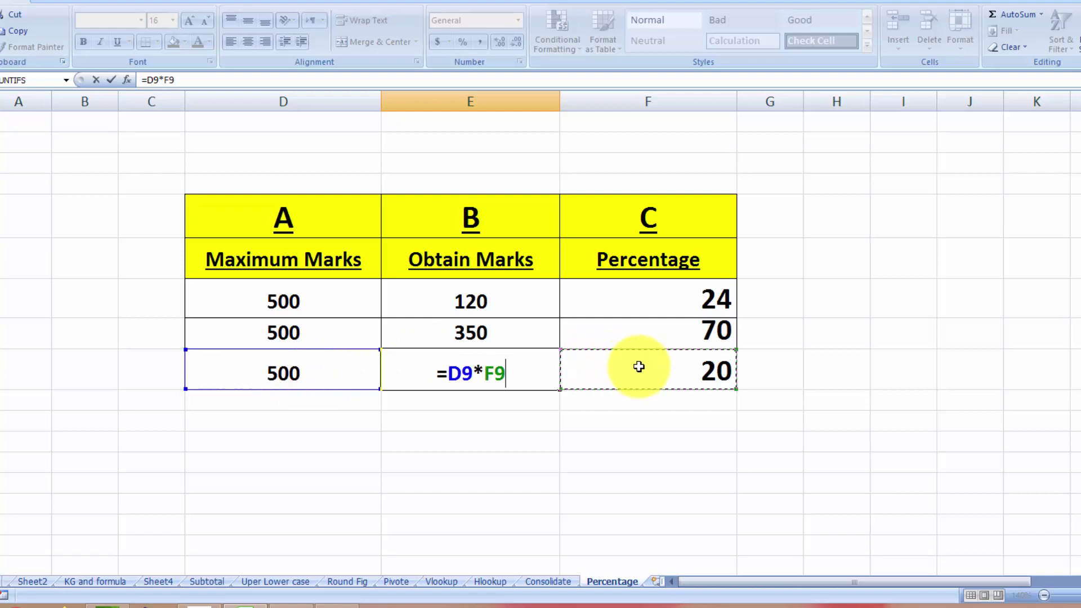
text(/1)
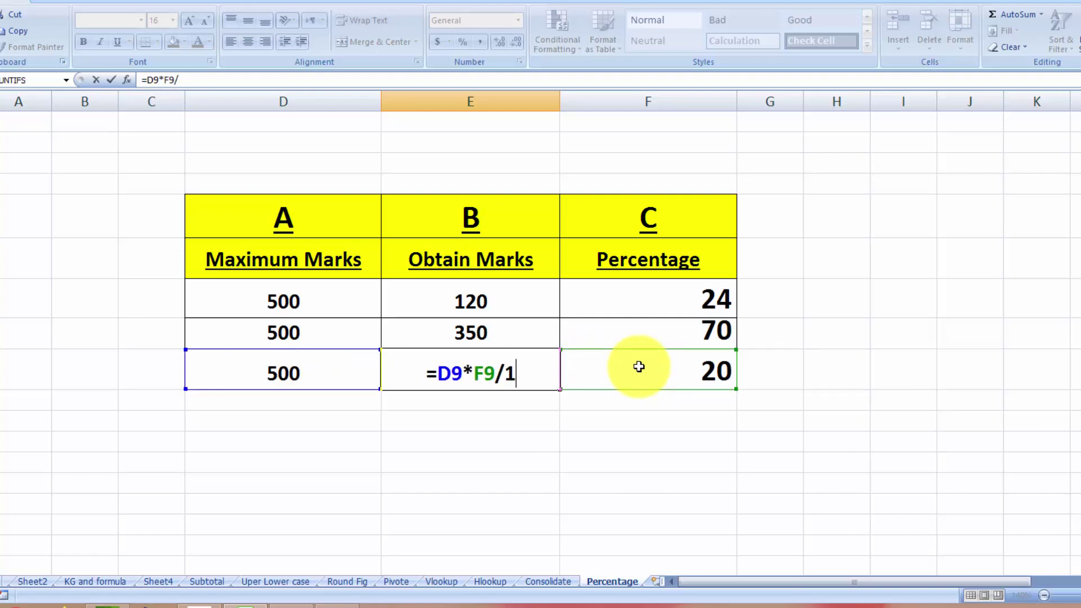
text(00)
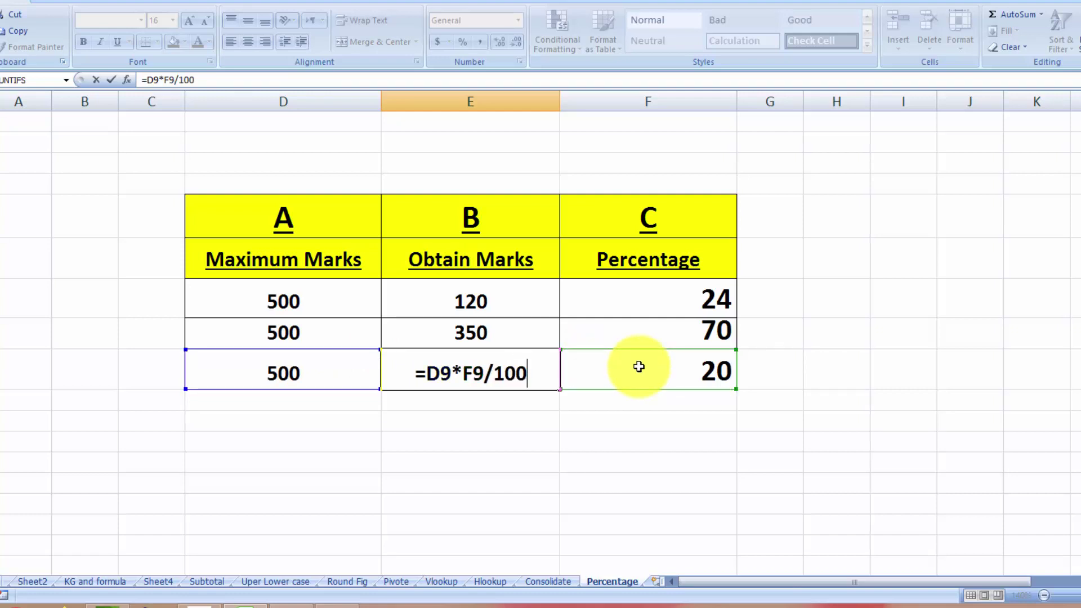
key(Return)
Test the obtained-marks formula in E9 by setting the percentage in F9 to 40 and then to 50.
click(702, 377)
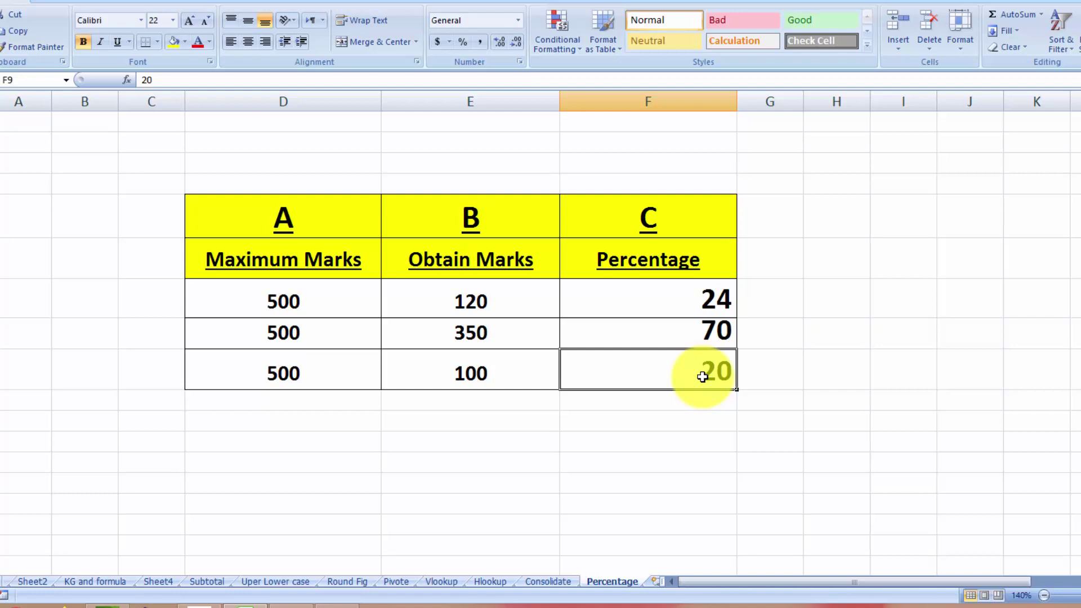
text(40)
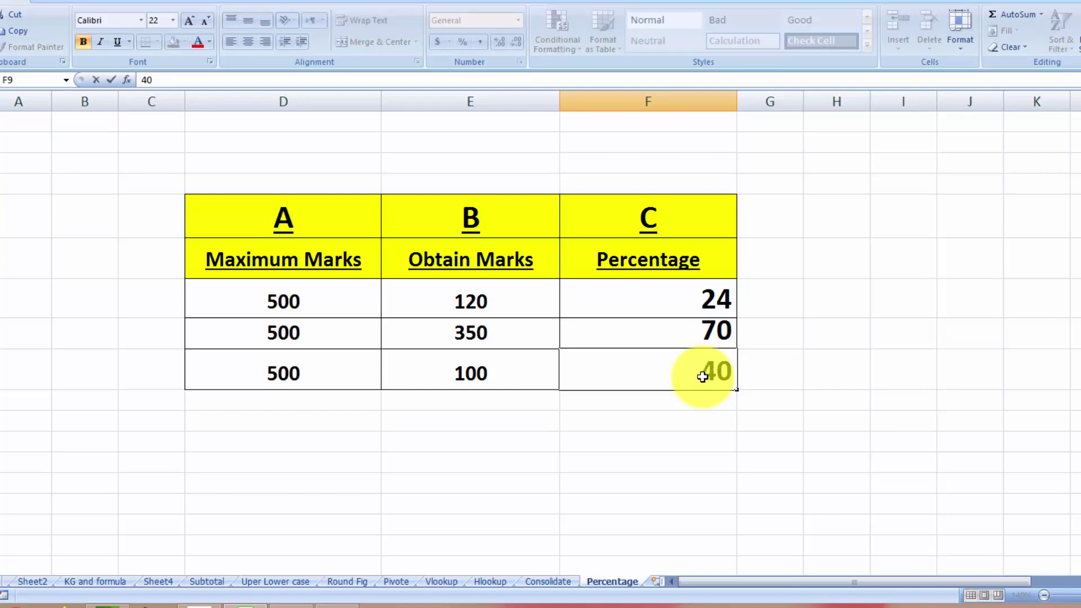
key(Tab)
click(678, 375)
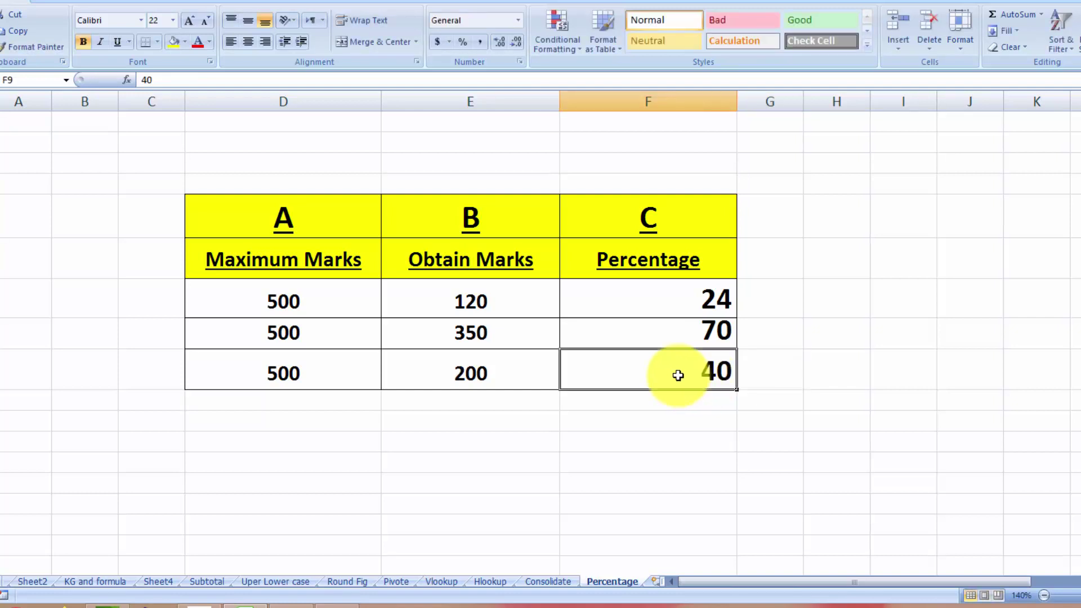
text(50)
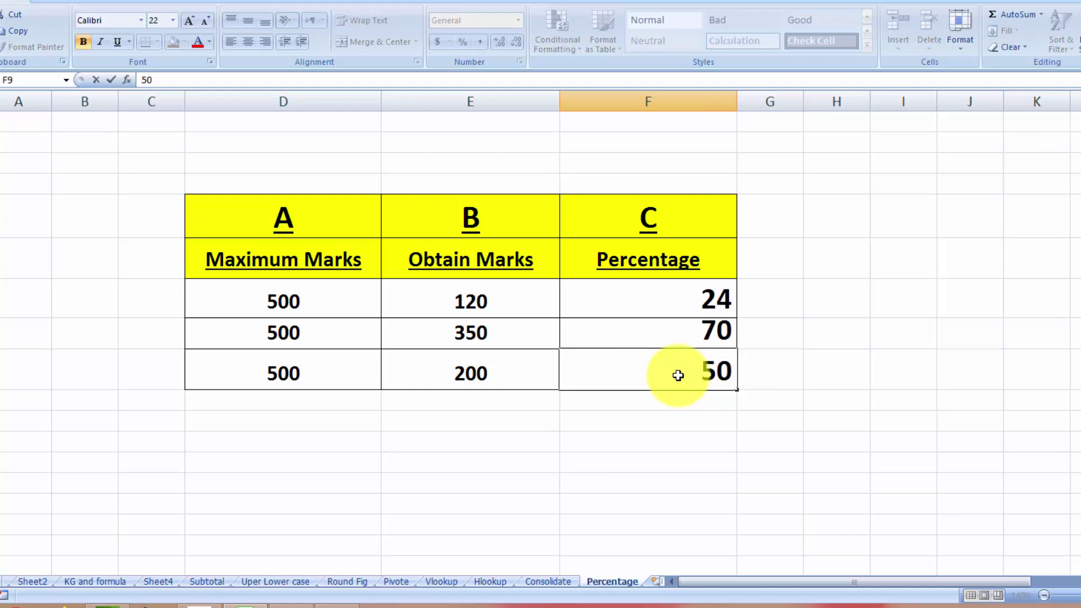
key(Tab)
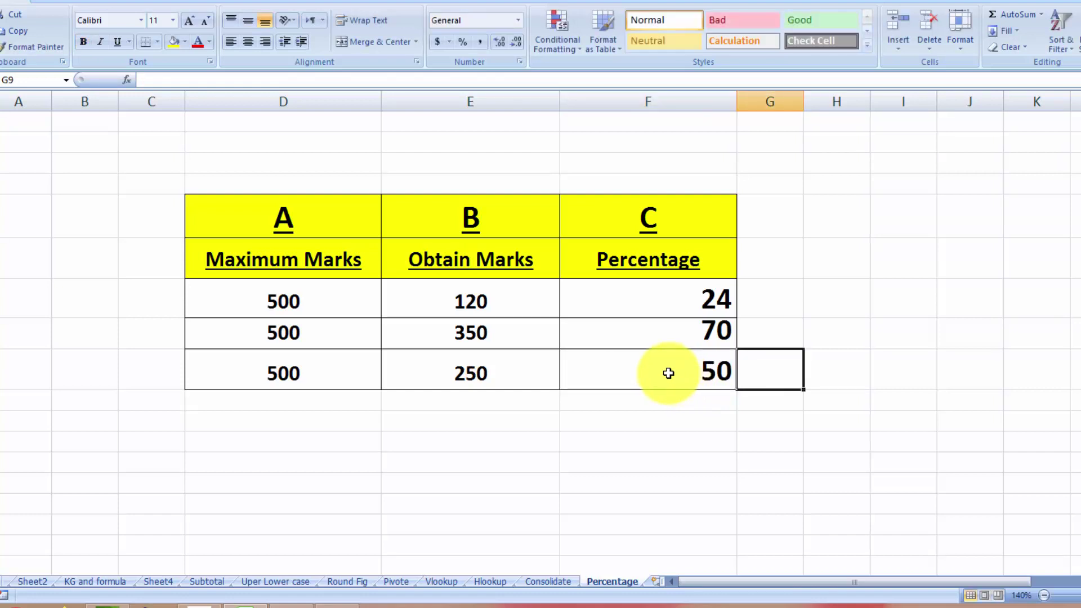
Set the percentage in F9 to 80.
click(668, 373)
text(80)
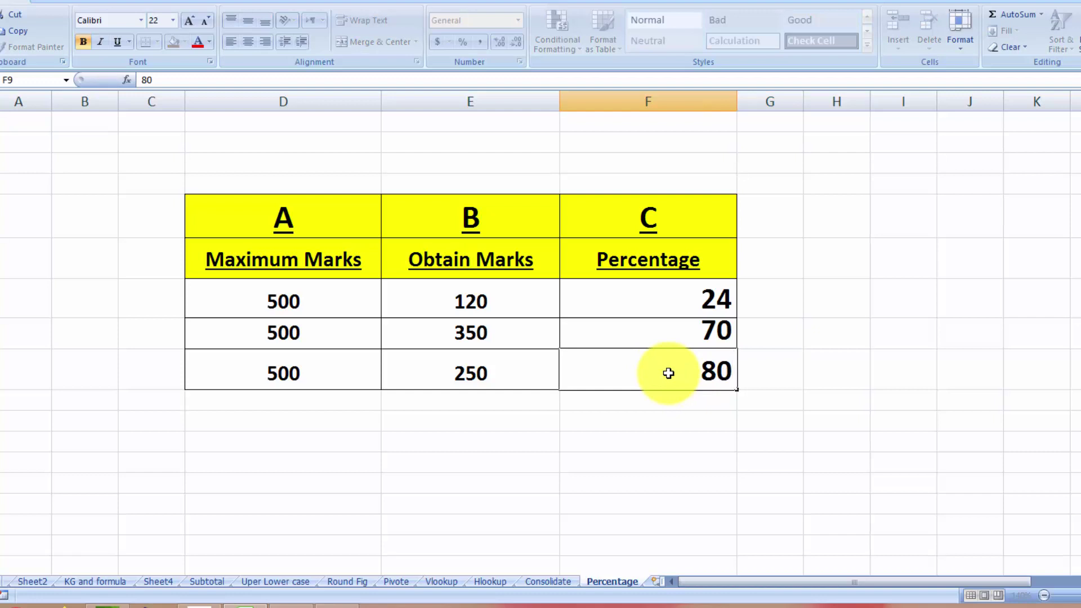
key(Tab)
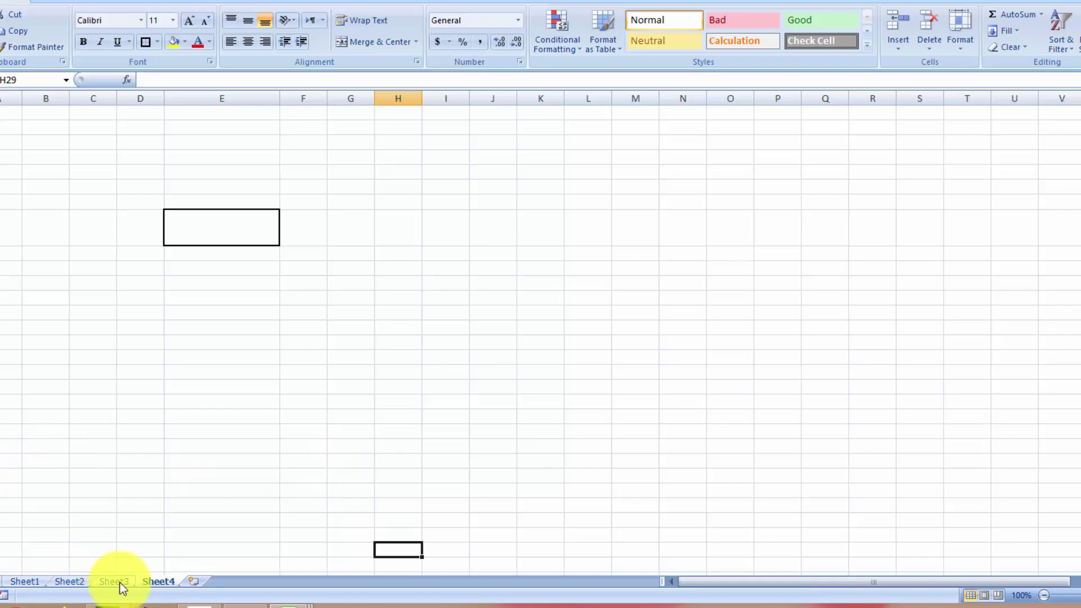
mouse_move(290, 606)
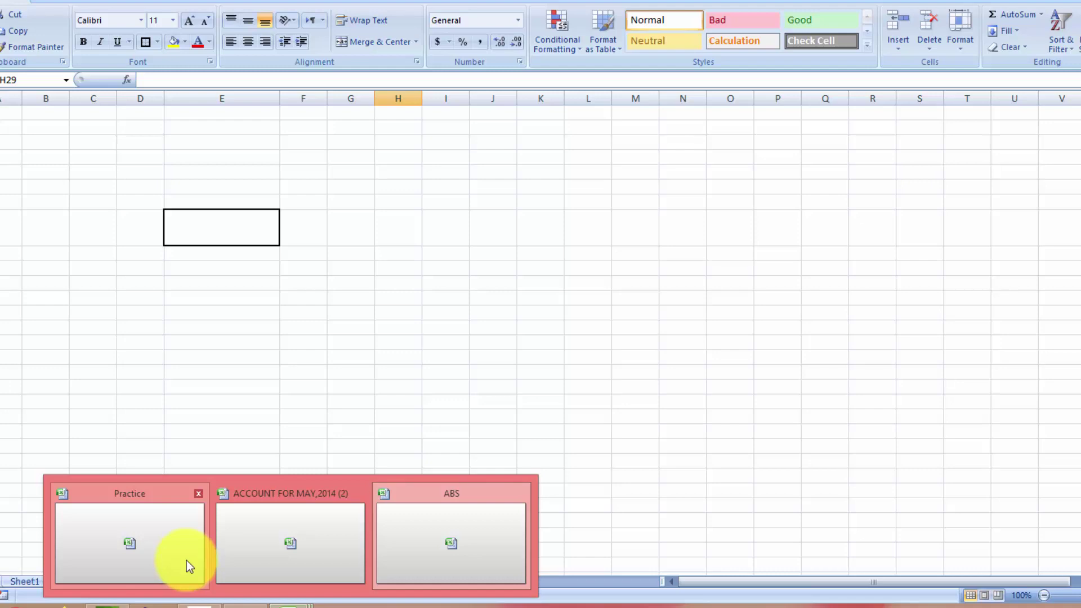
click(412, 544)
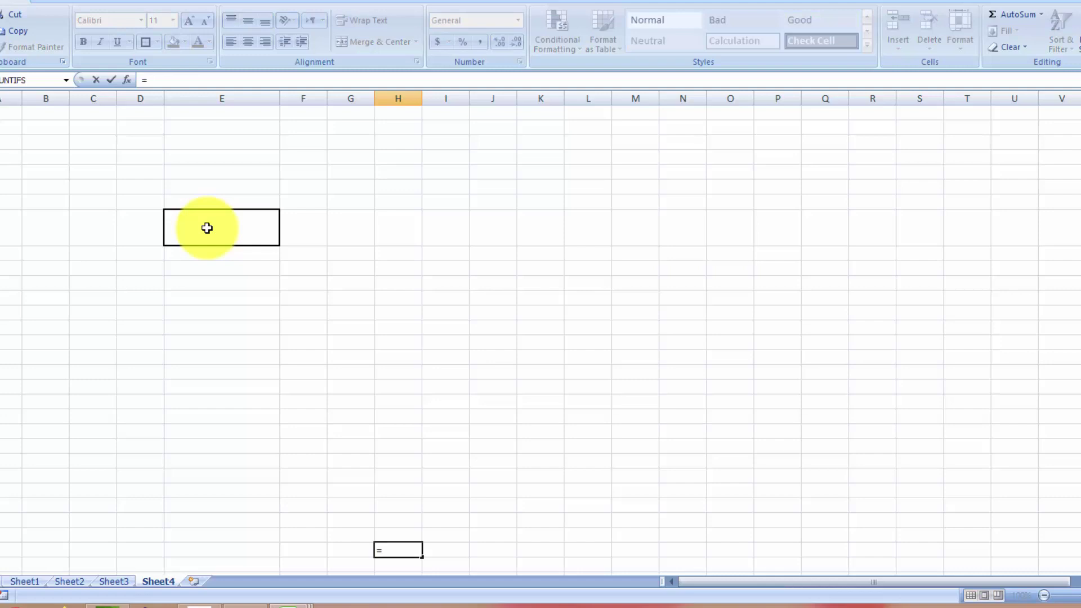
key(Escape)
Add the amounts from the first three sheets in E8 of Sheet4 with the formula =Sheet1!B6+Sheet2!D6+Sheet3!E6.
click(258, 235)
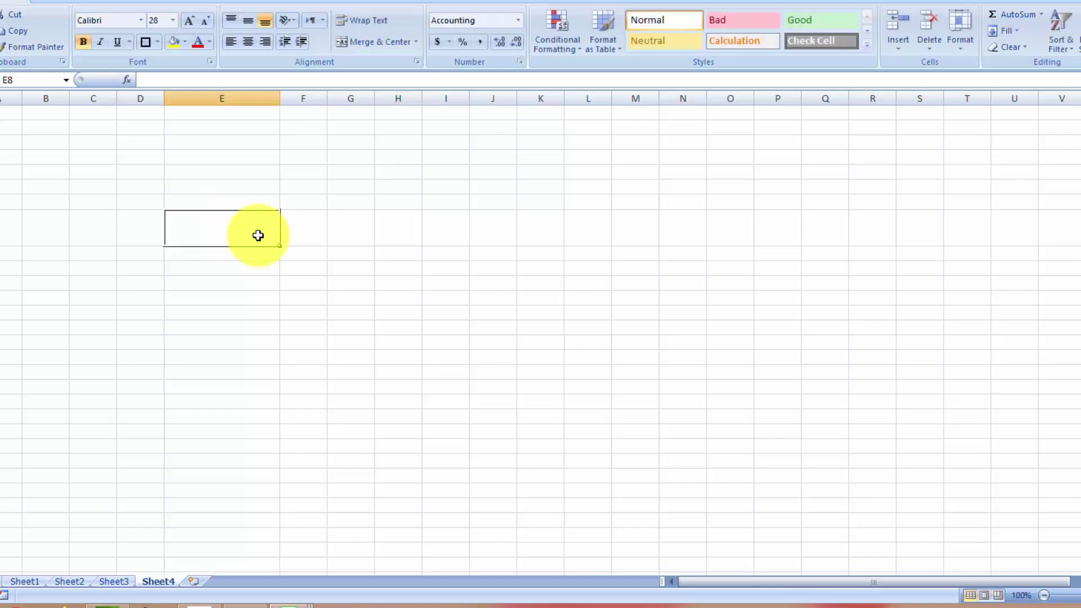
text(=)
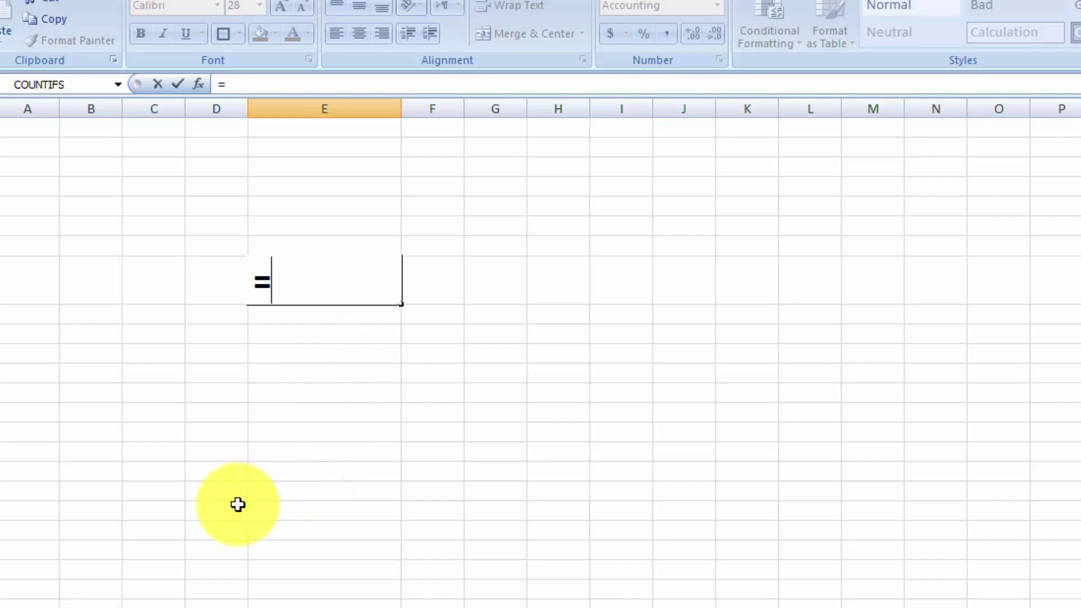
click(155, 607)
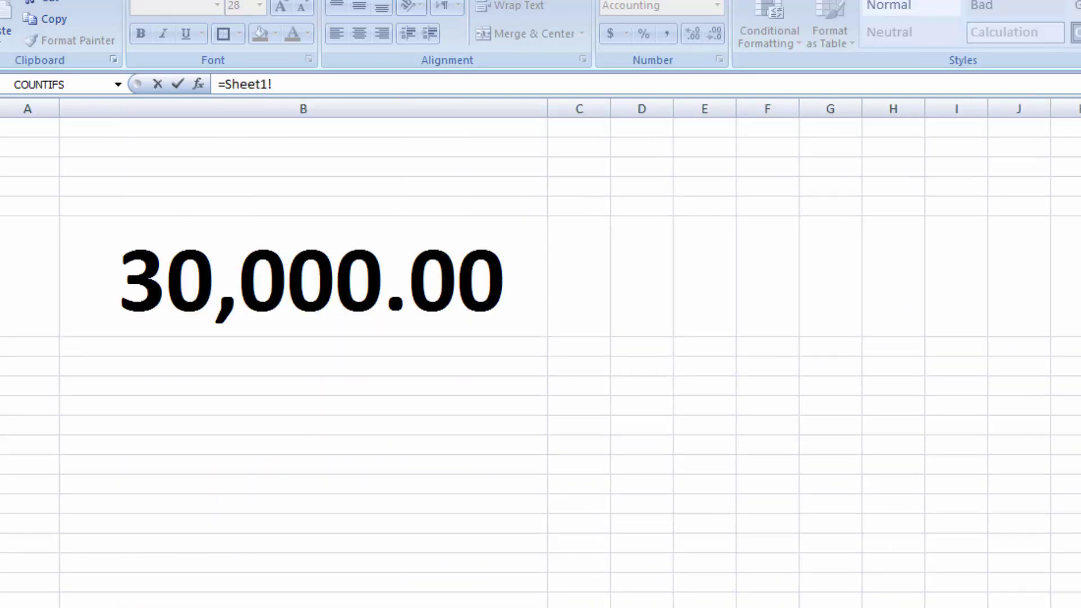
click(336, 279)
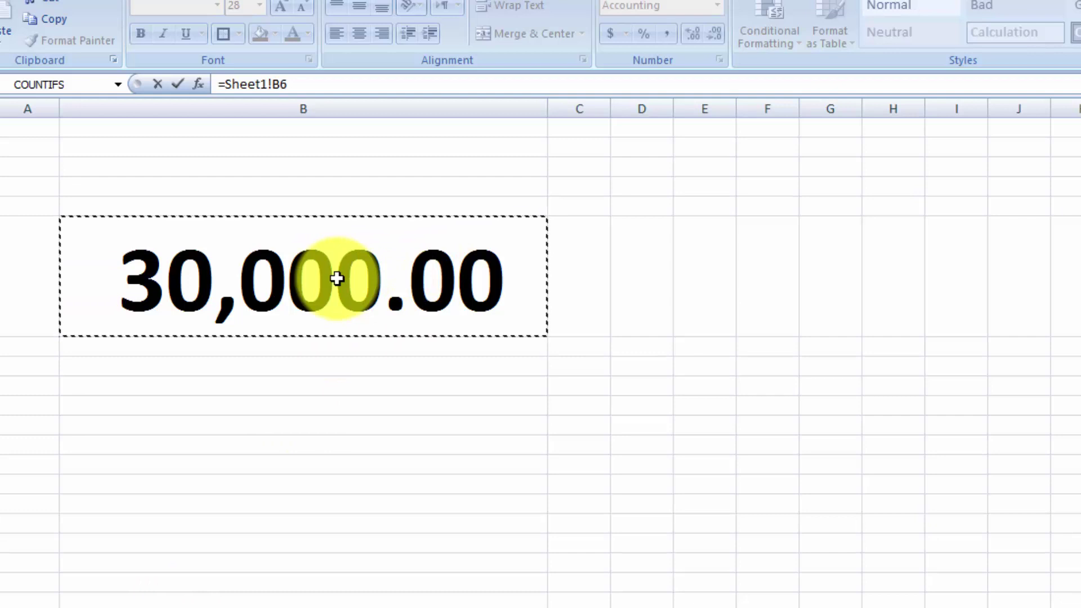
text(+)
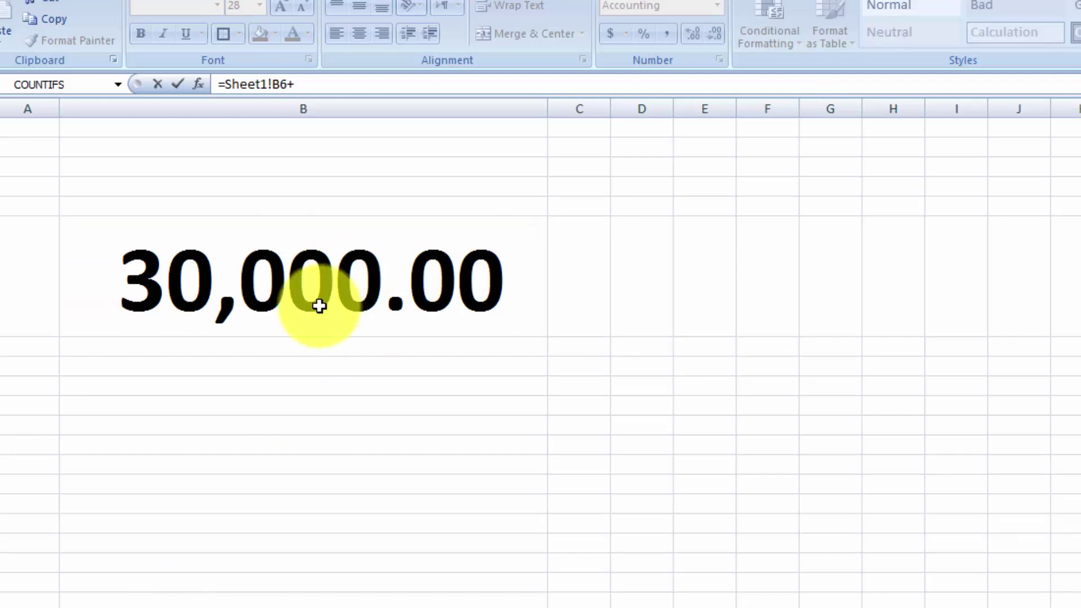
key(ctrl+Page_Down)
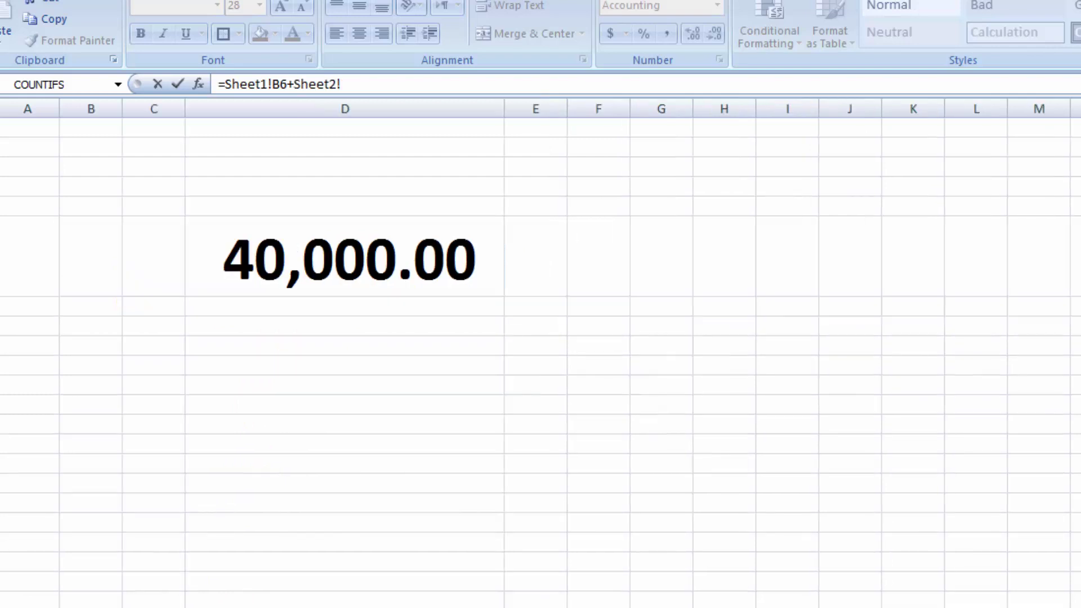
click(409, 243)
text(+)
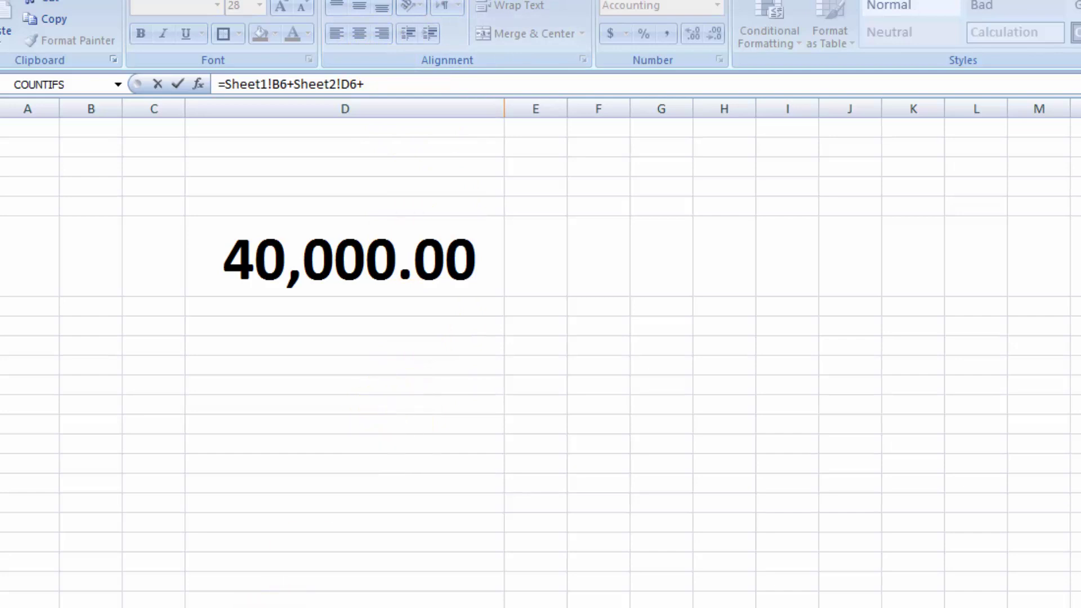
click(148, 596)
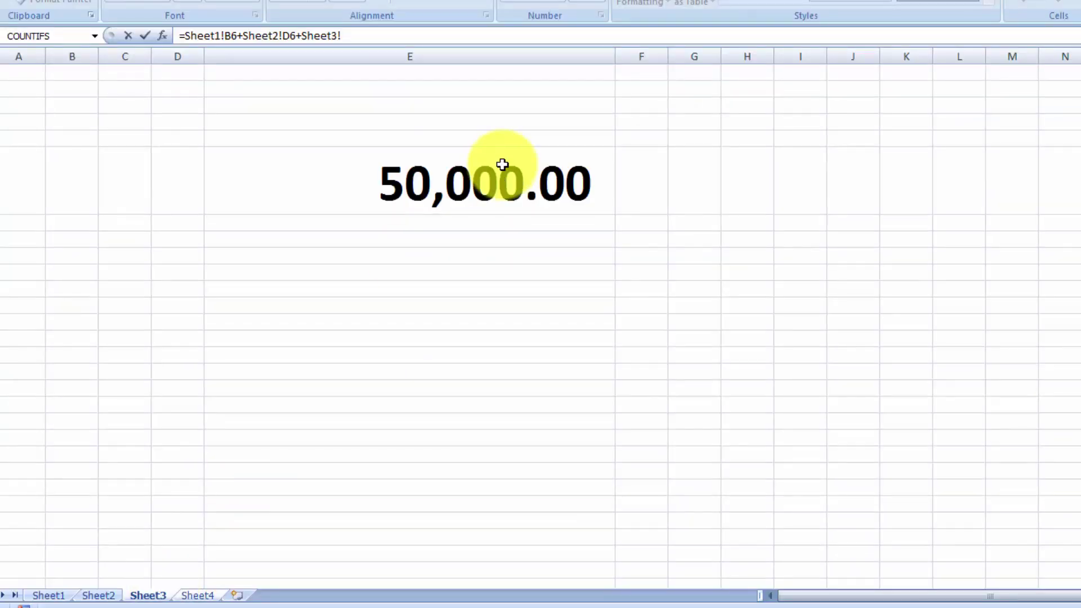
click(598, 250)
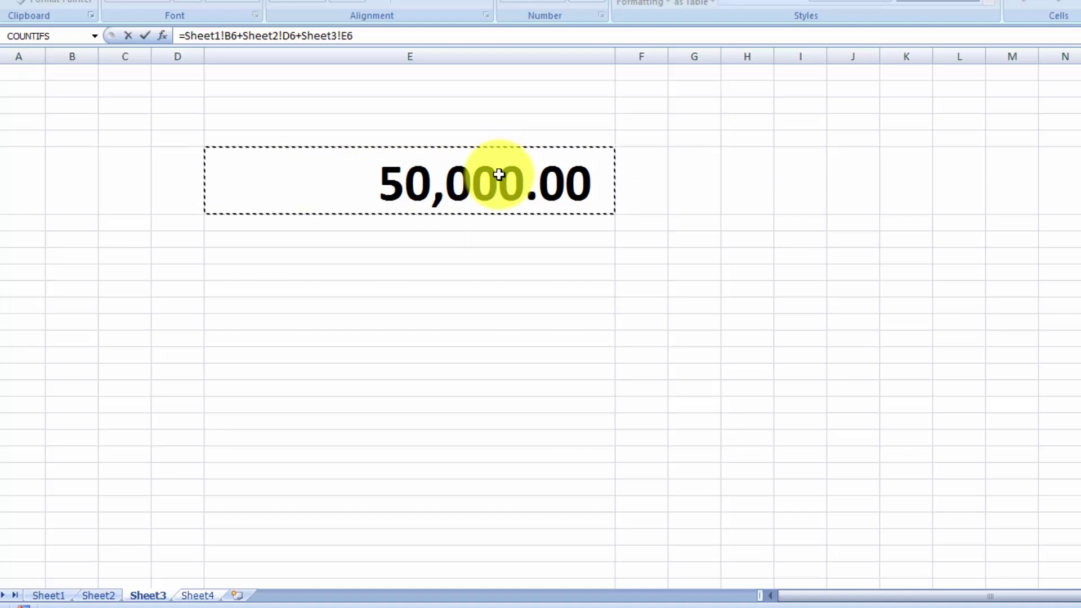
key(Return)
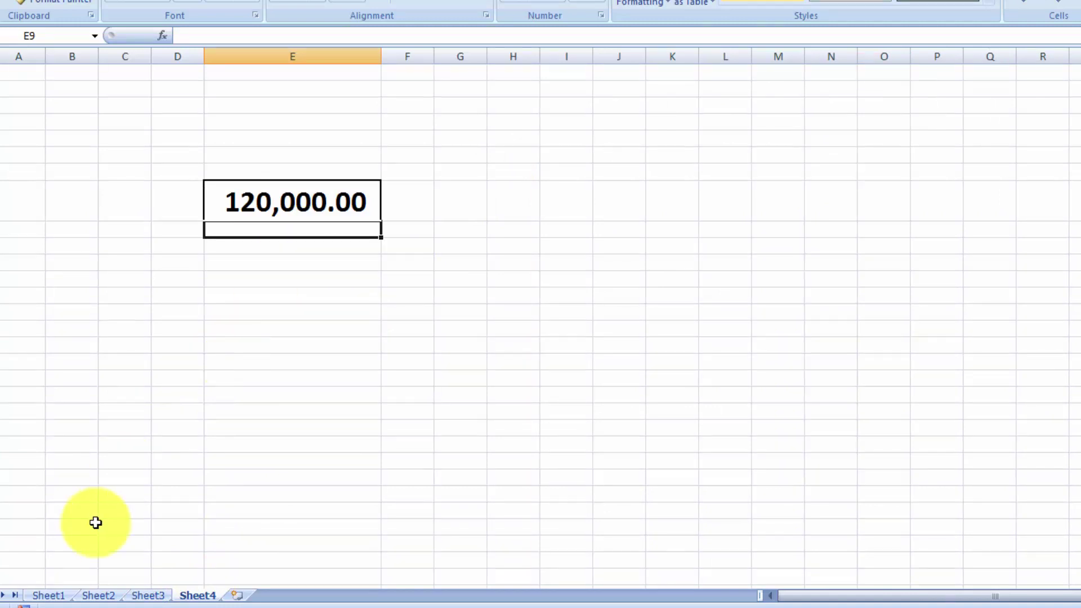
Review the source amounts on Sheet1, Sheet2 and Sheet3, and examine the sum formula in E8 of Sheet4.
click(56, 598)
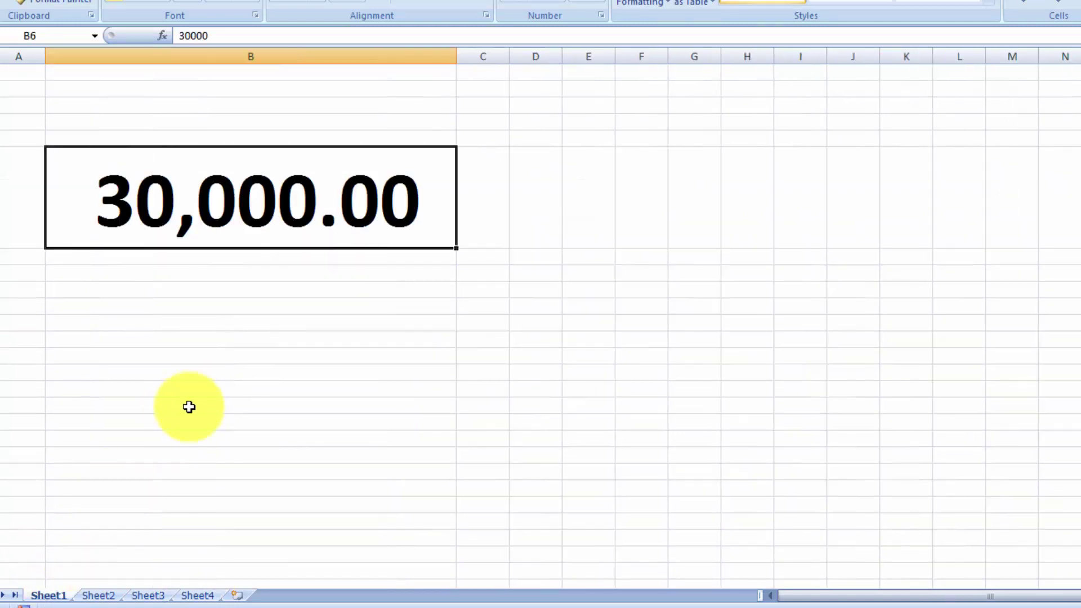
click(85, 599)
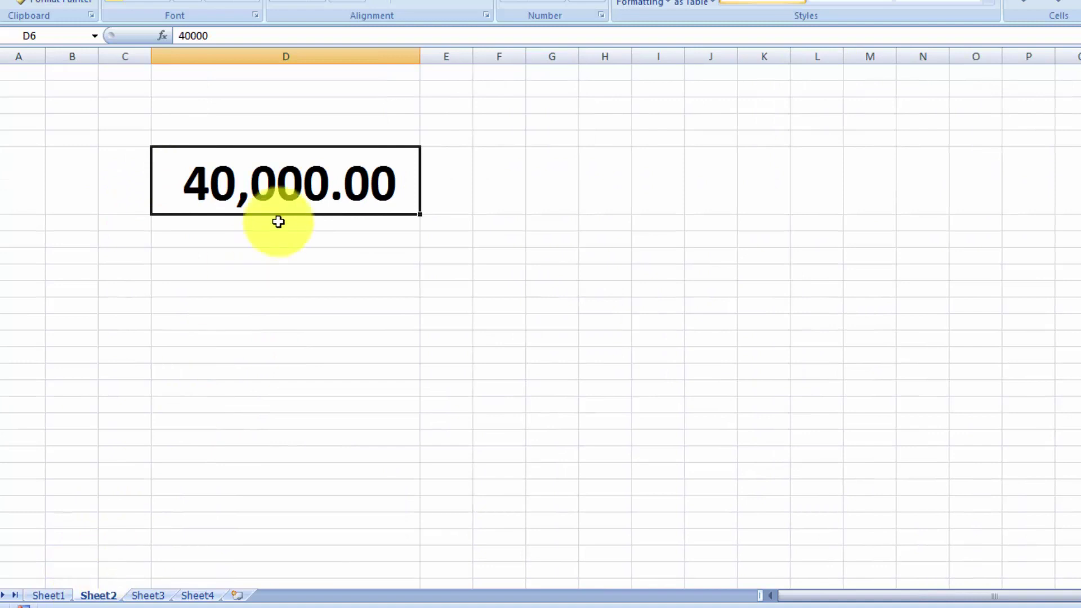
click(150, 596)
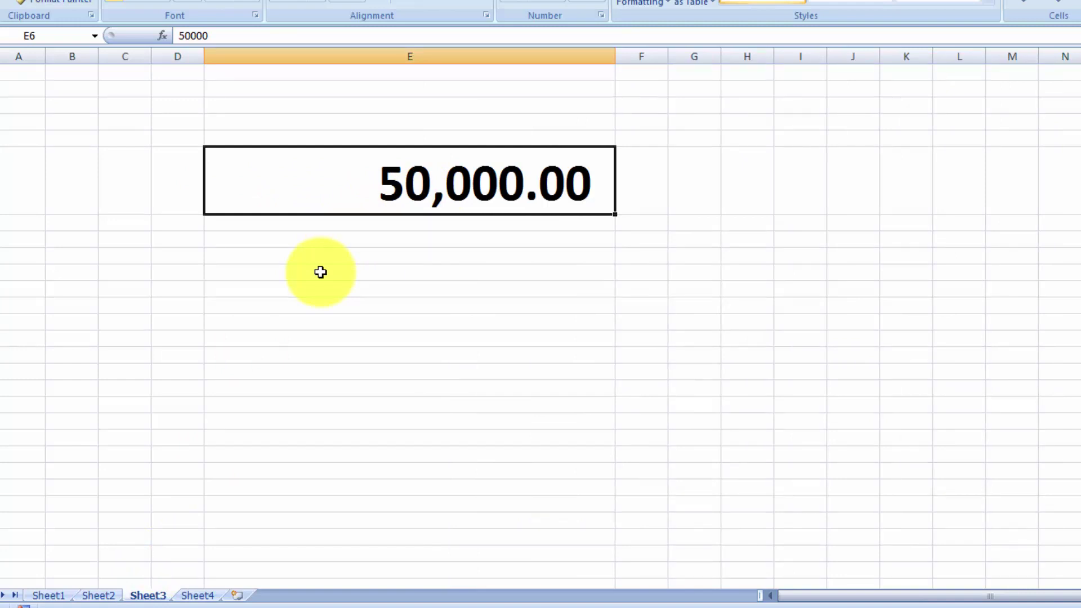
click(51, 595)
click(96, 596)
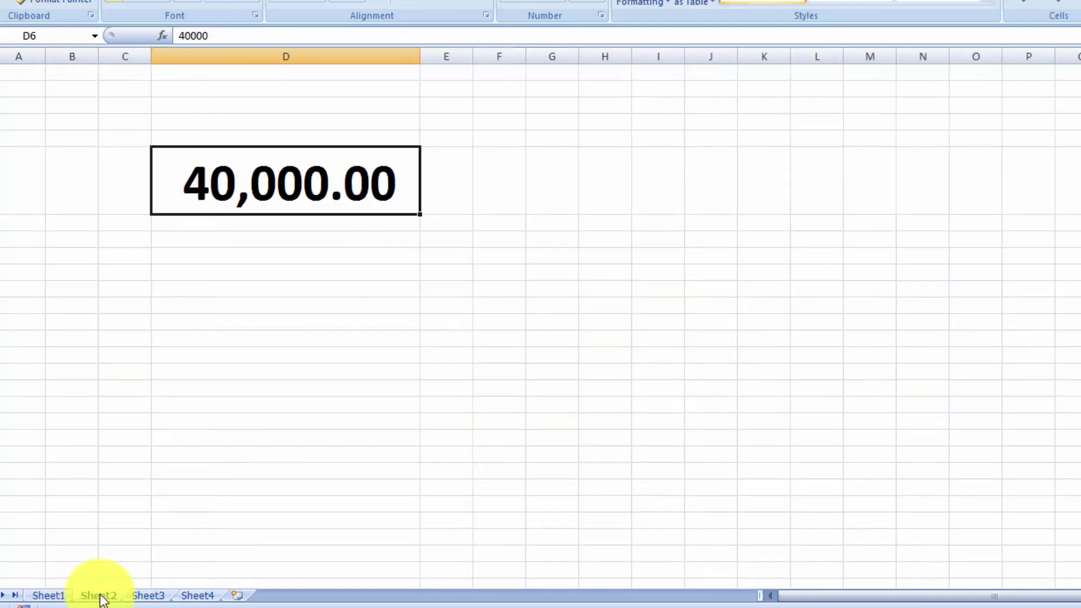
click(141, 595)
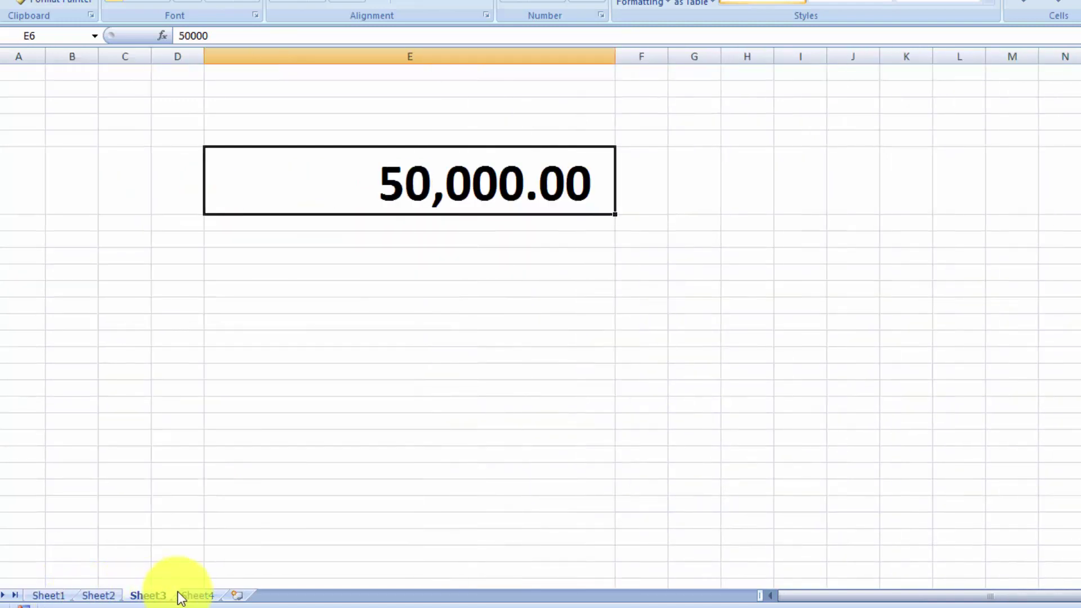
click(192, 595)
click(303, 206)
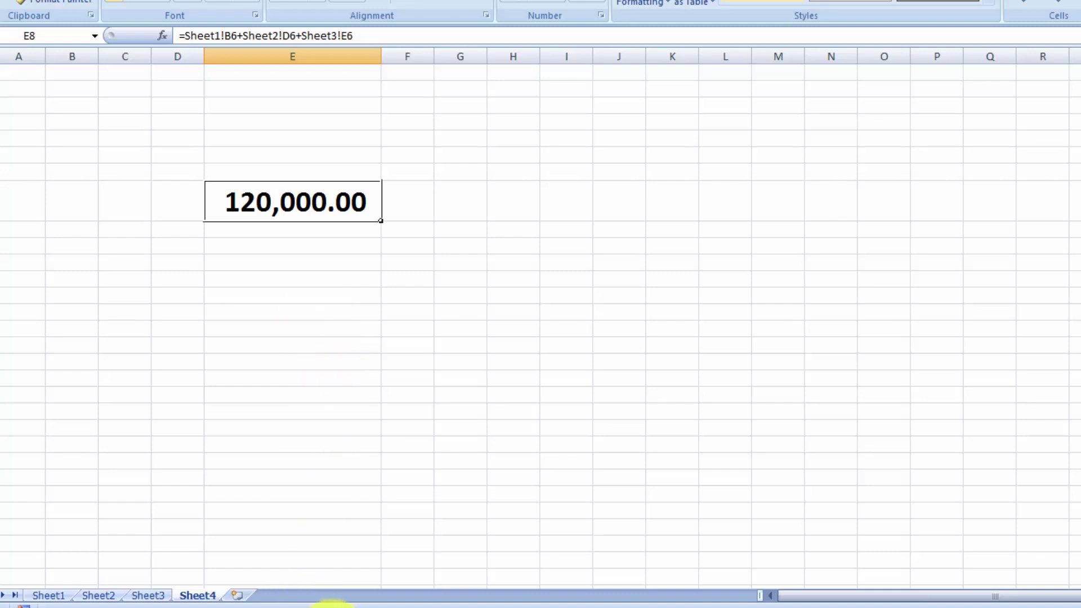
View the amount in column M of the ACCOUNT FOR MAY,2014 (2) workbook and return to Sheet4 of the ABS workbook.
mouse_move(332, 606)
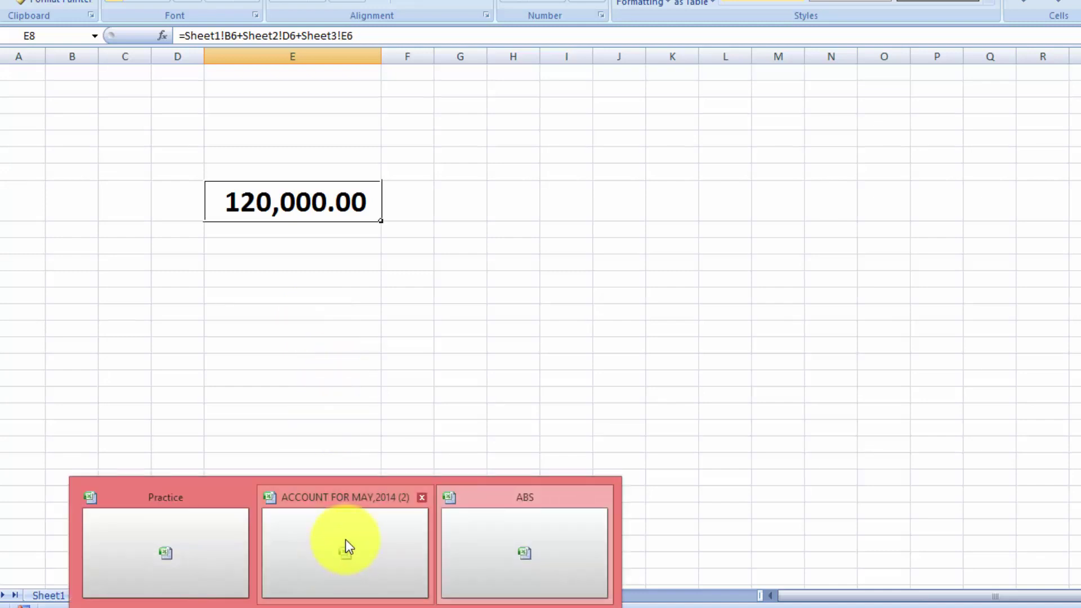
click(379, 549)
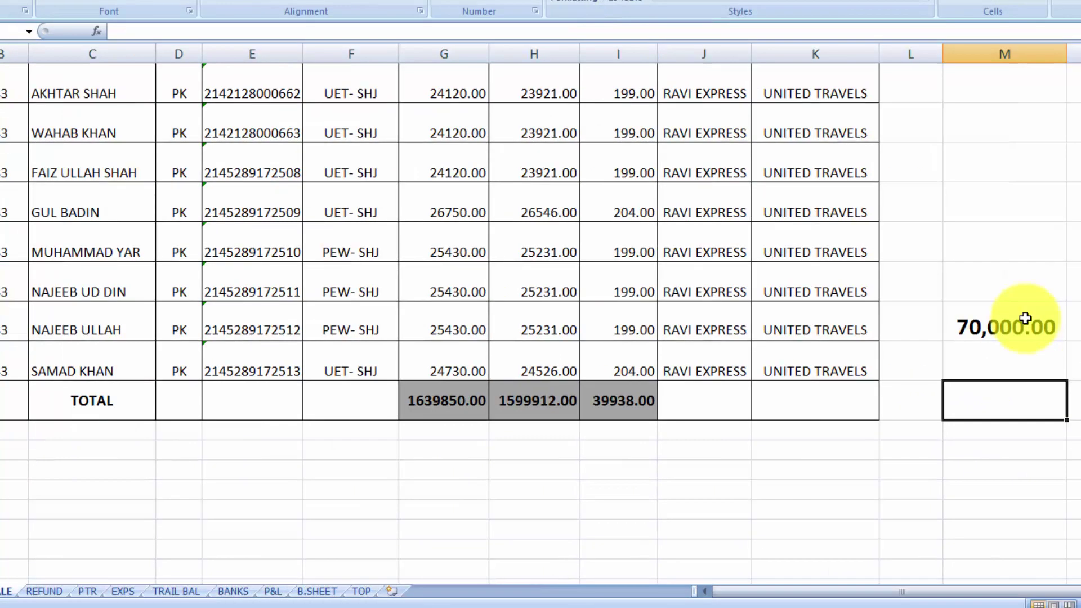
mouse_move(289, 596)
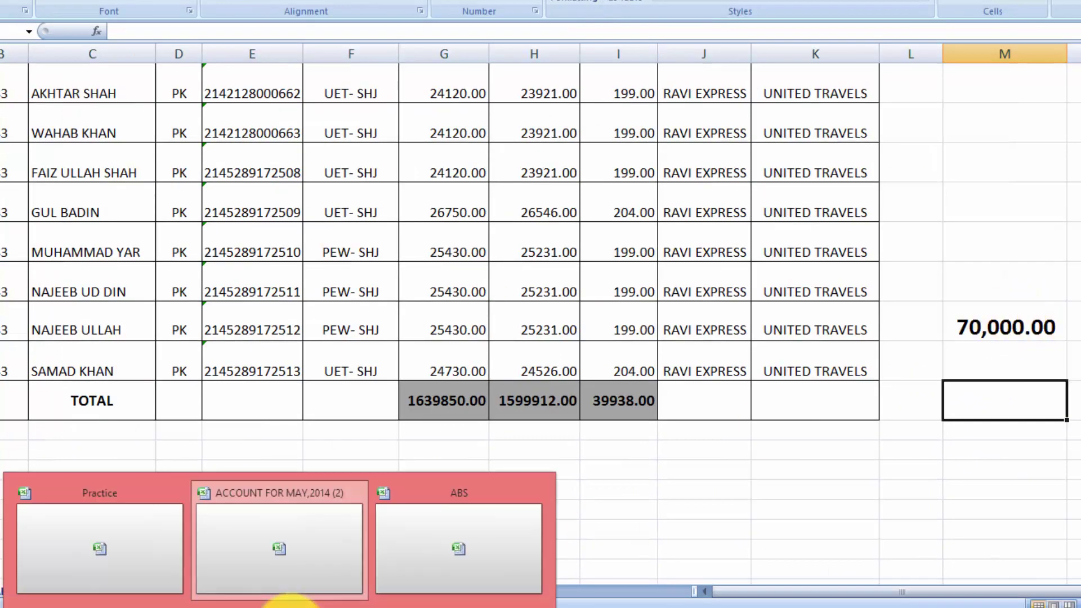
click(430, 562)
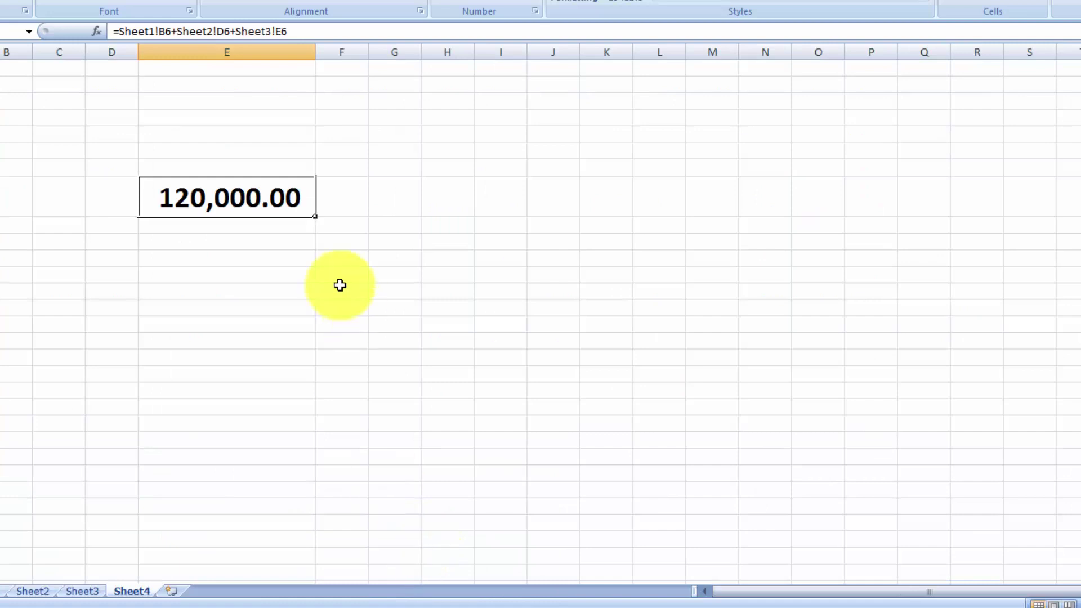
Extend the sum formula in E8 of Sheet4 with +'[ACCOUNT FOR MAY,2014 (2).xlsx]TKT.SALE'!$M$59 to add the other workbook's amount.
double_click(272, 203)
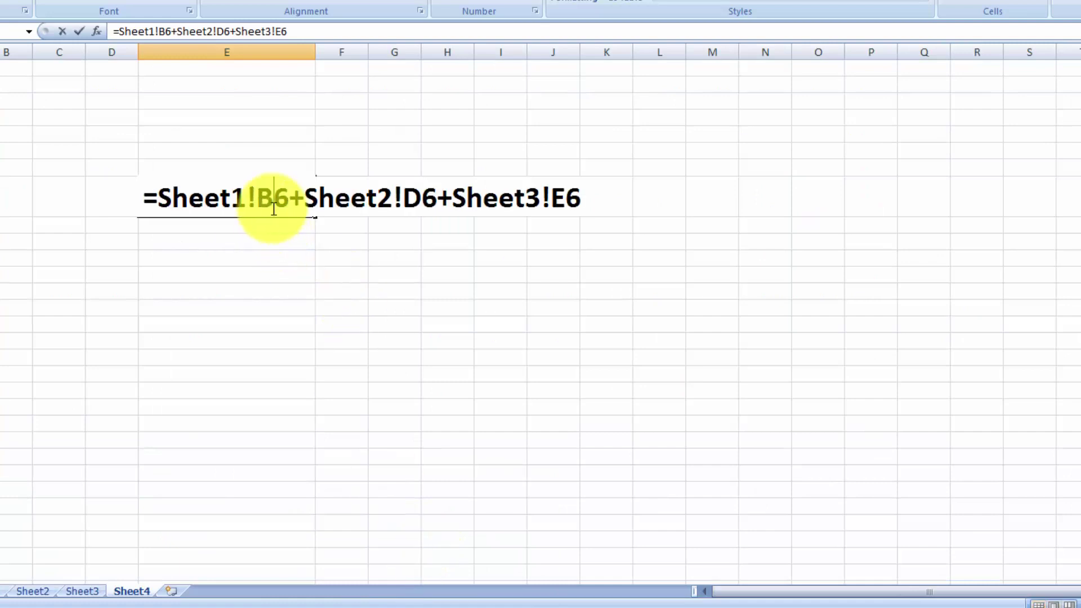
click(587, 199)
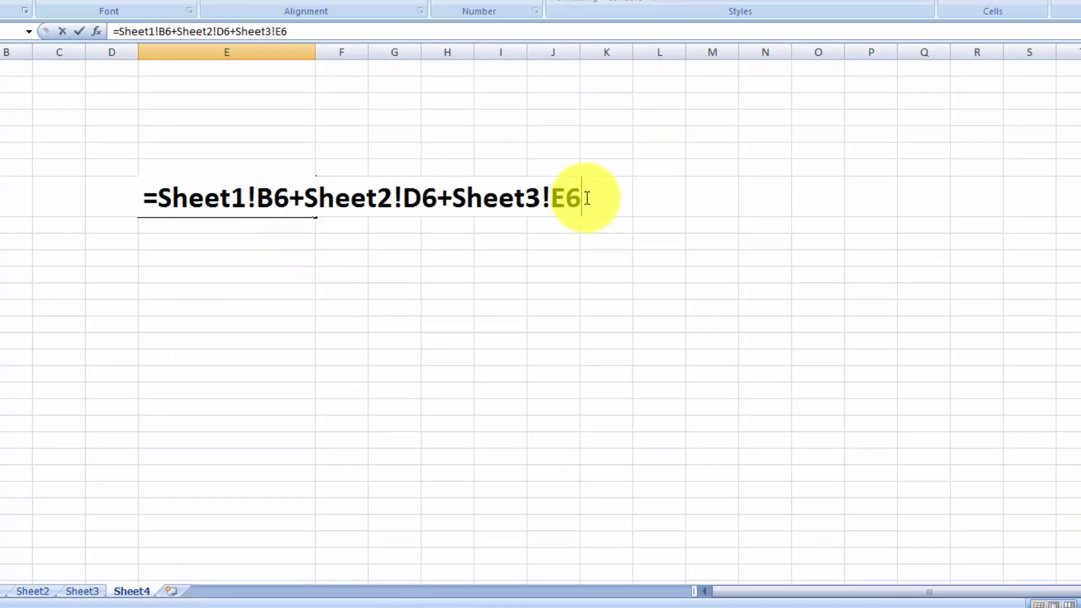
text(+)
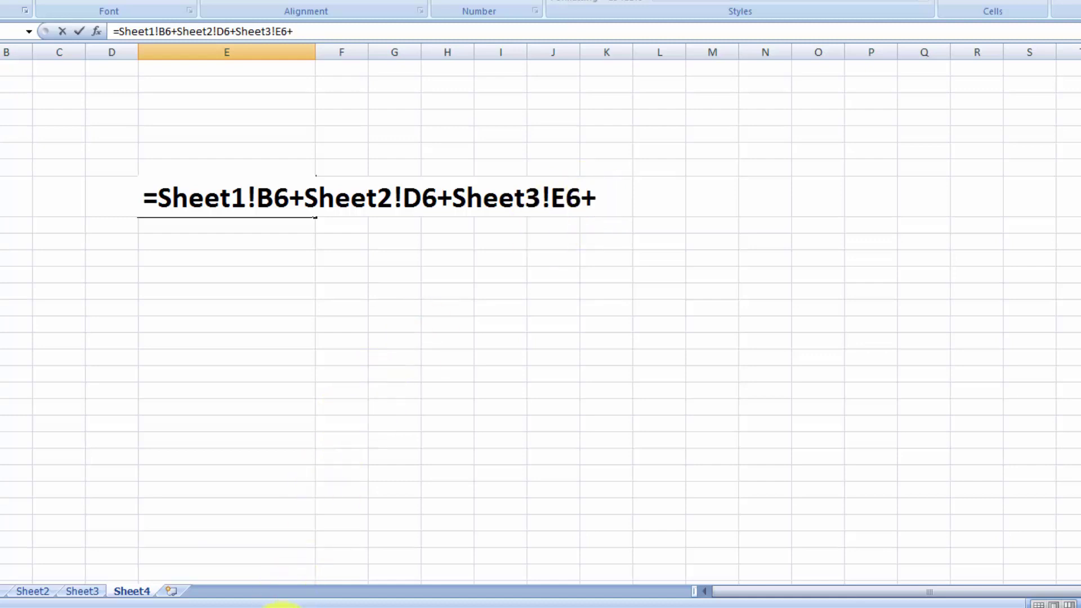
mouse_move(286, 603)
click(299, 558)
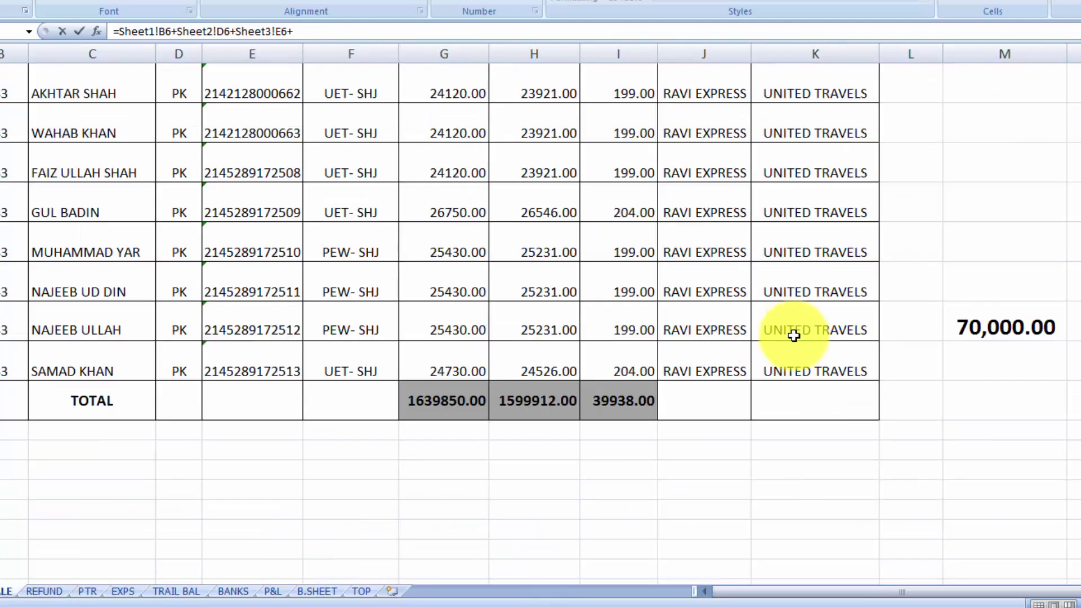
click(982, 320)
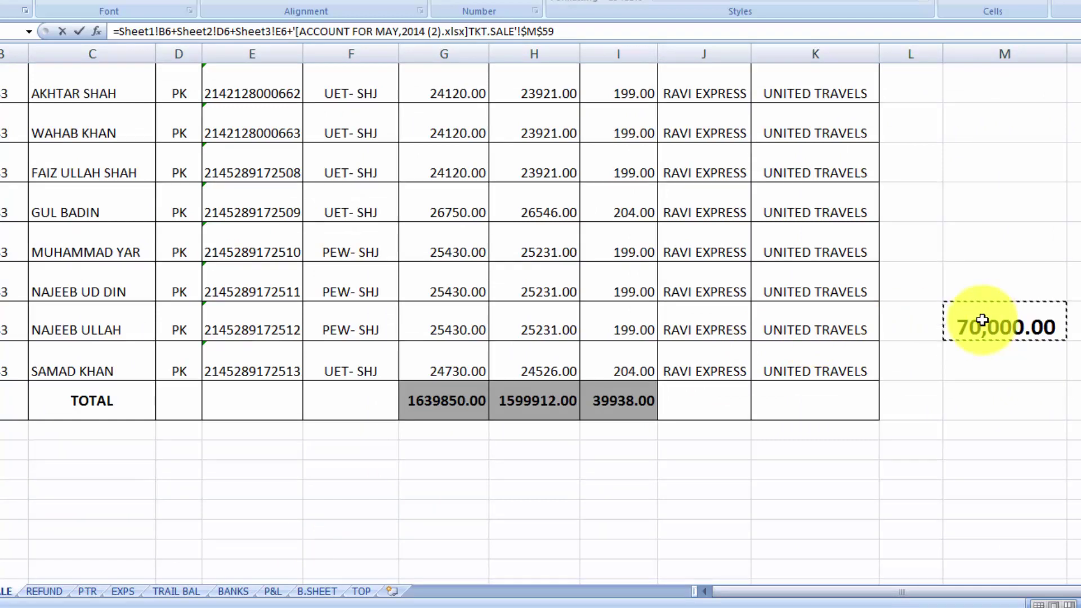
key(Return)
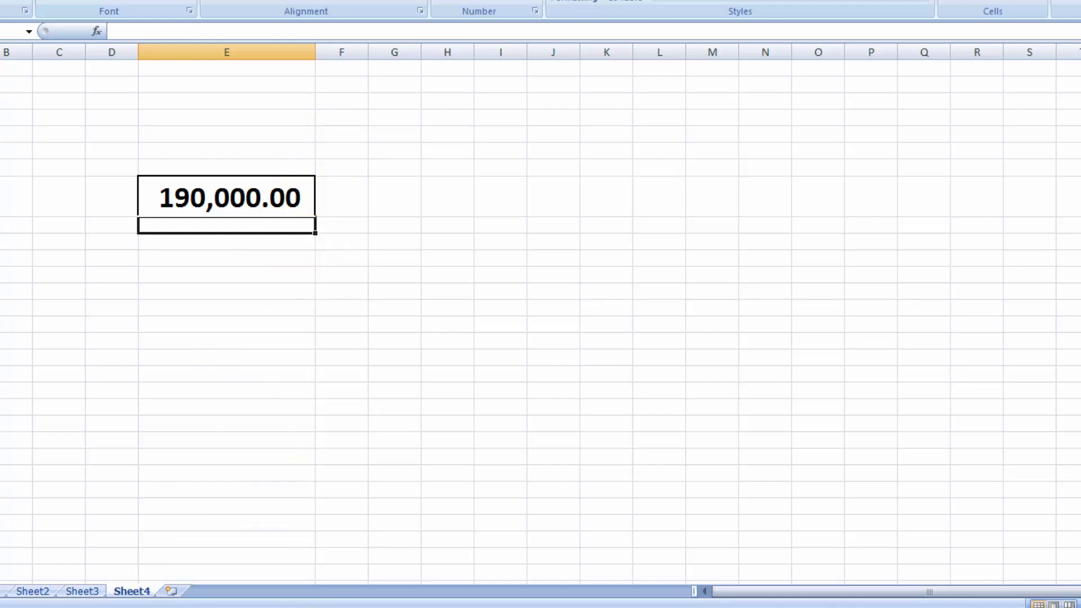
Review the source amount in M59 of ACCOUNT FOR MAY,2014 (2) against the new total on Sheet4 of the ABS workbook.
mouse_move(285, 607)
click(282, 559)
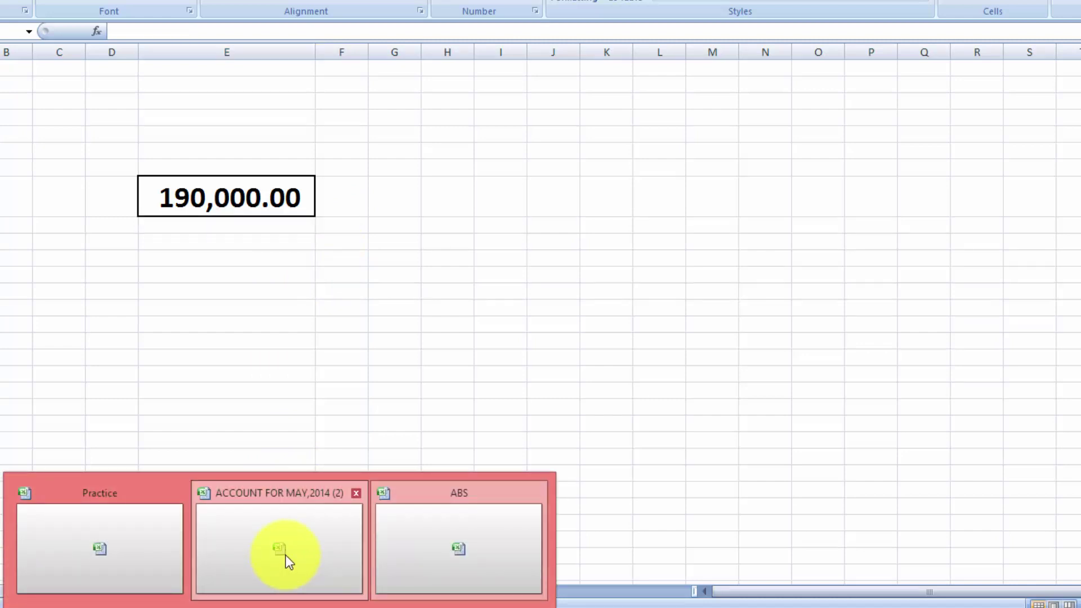
click(1017, 326)
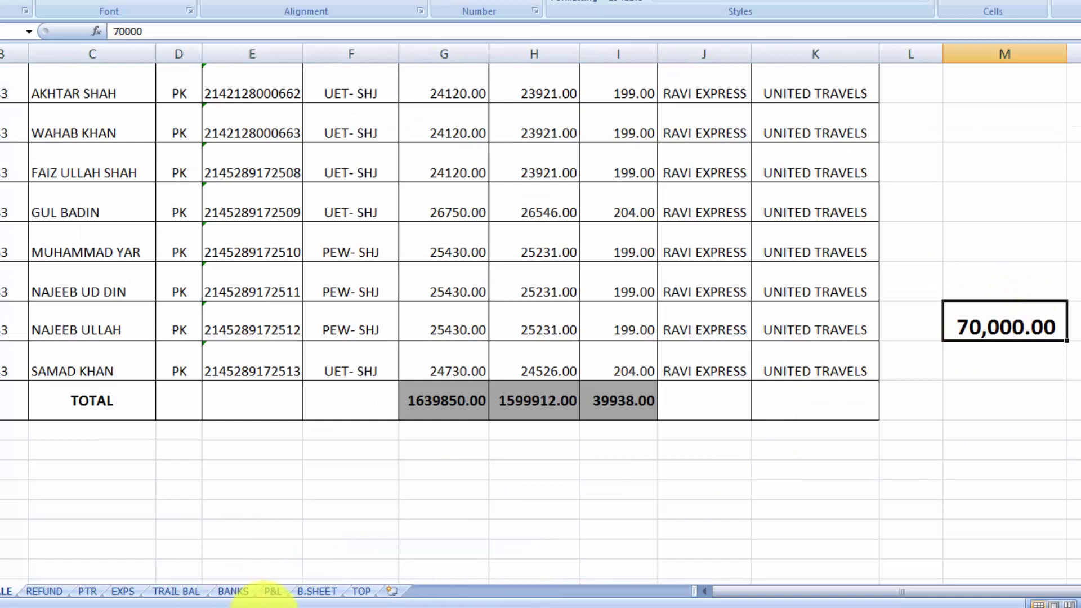
mouse_move(285, 605)
click(449, 556)
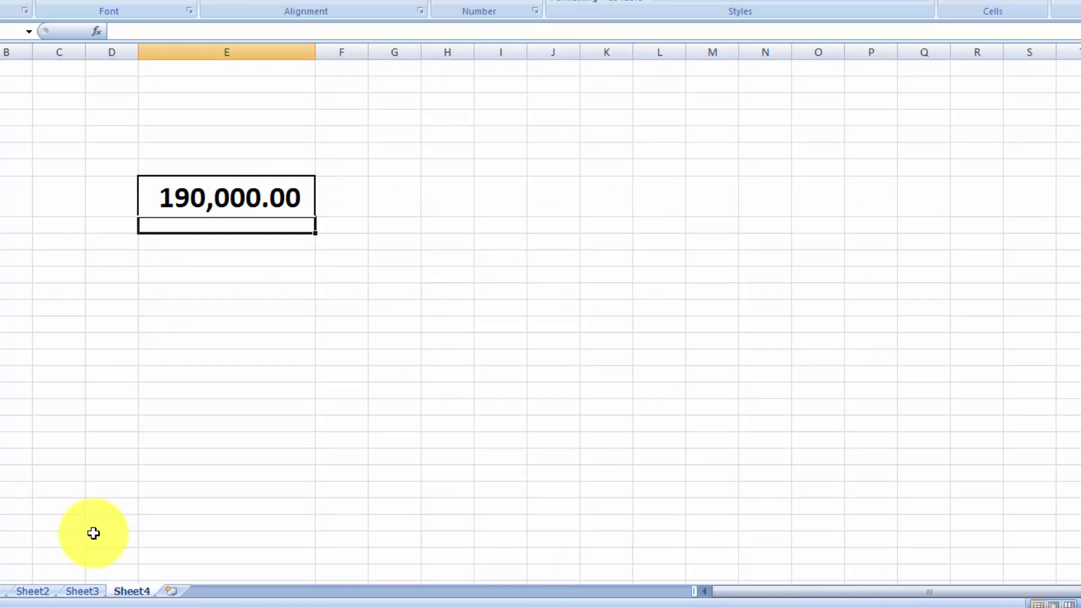
click(237, 293)
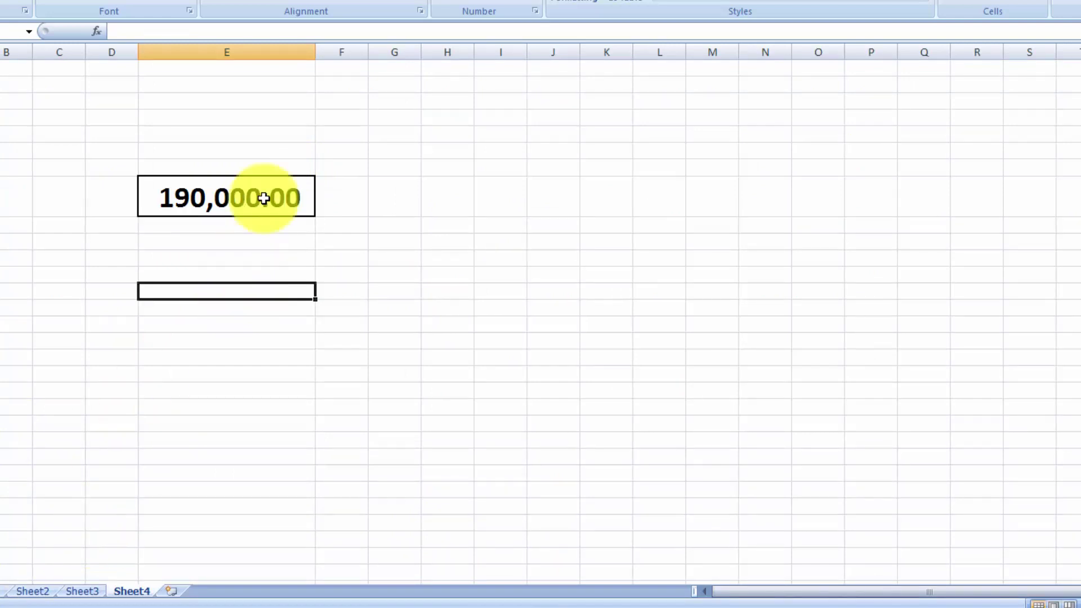